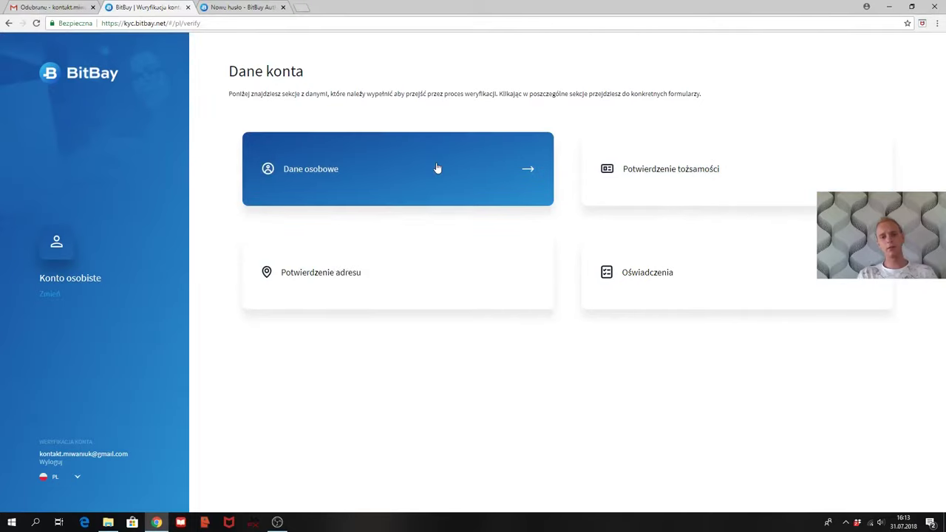
Step: Review the personal data form and the identity confirmation form for an identity card, closing each one unfilled
{"action": "left_click", "coordinate": [437, 169]}
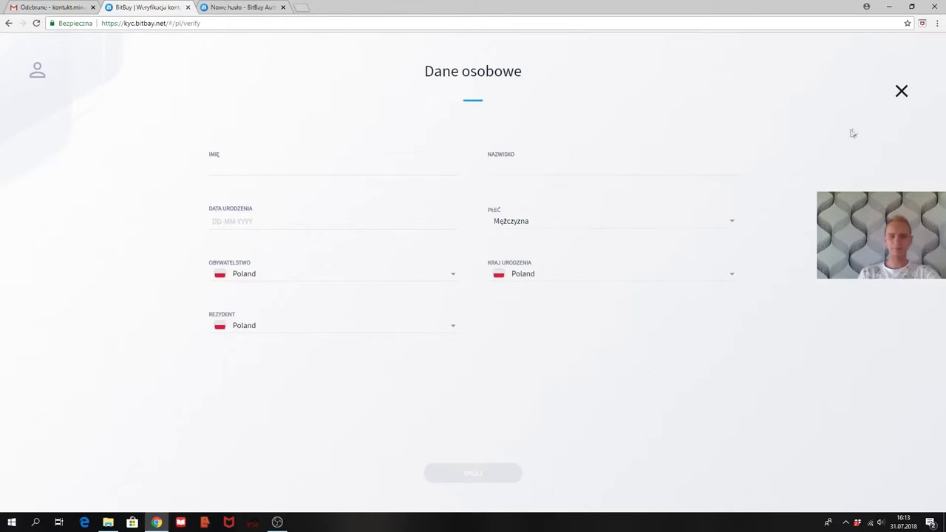
{"action": "left_click", "coordinate": [898, 98]}
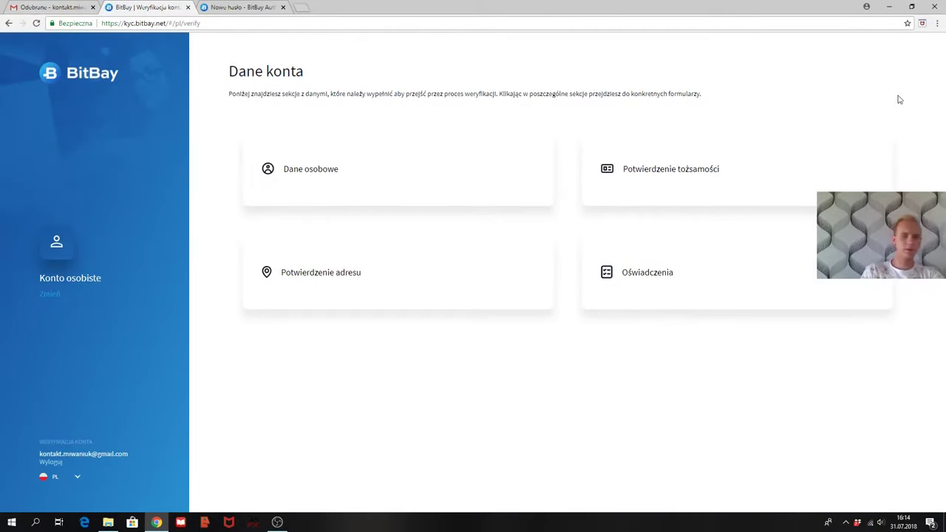
{"action": "left_click", "coordinate": [647, 156]}
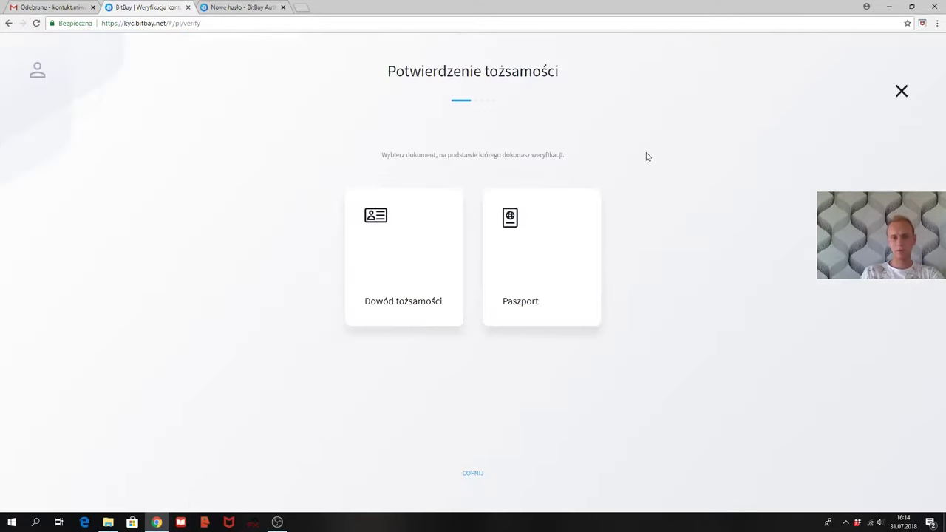
{"action": "left_click", "coordinate": [452, 233]}
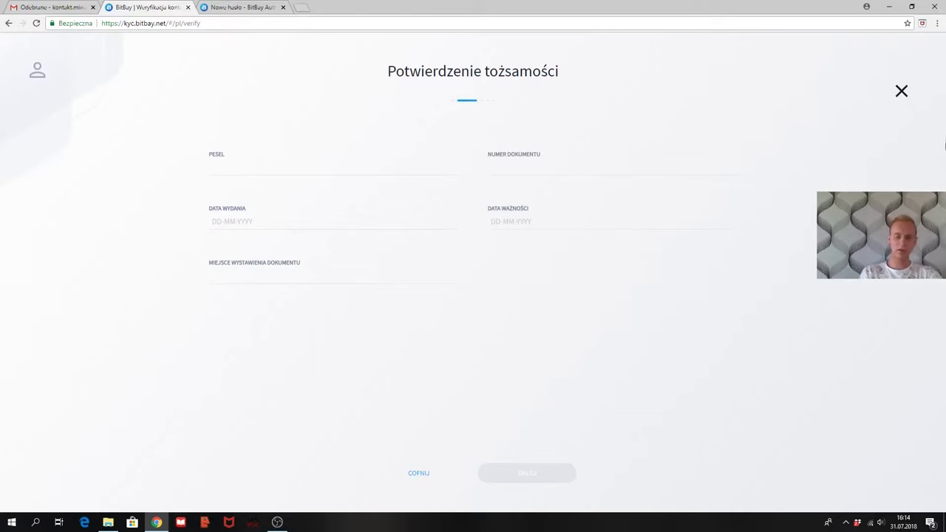
{"action": "left_click", "coordinate": [902, 92]}
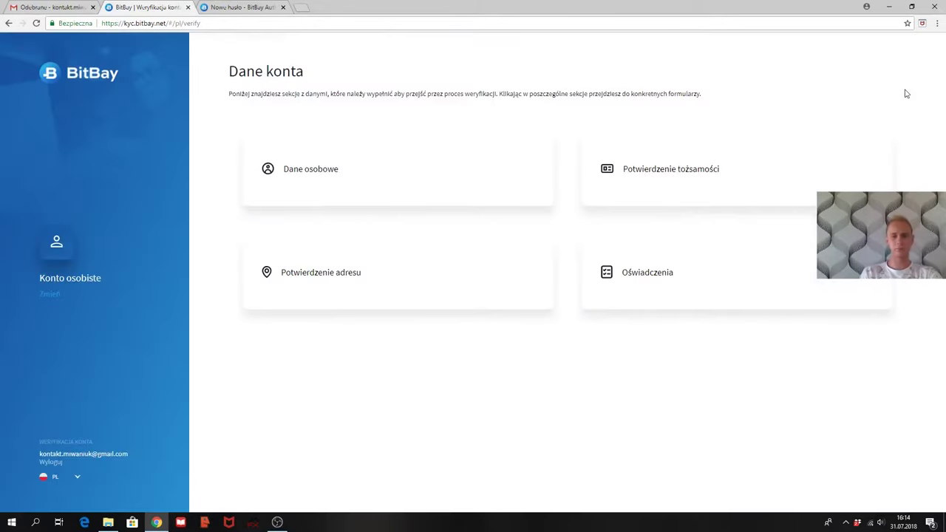
Step: Review the address confirmation form and the declarations on political position and legal sources of funds, closing both unfilled
{"action": "left_click", "coordinate": [482, 277]}
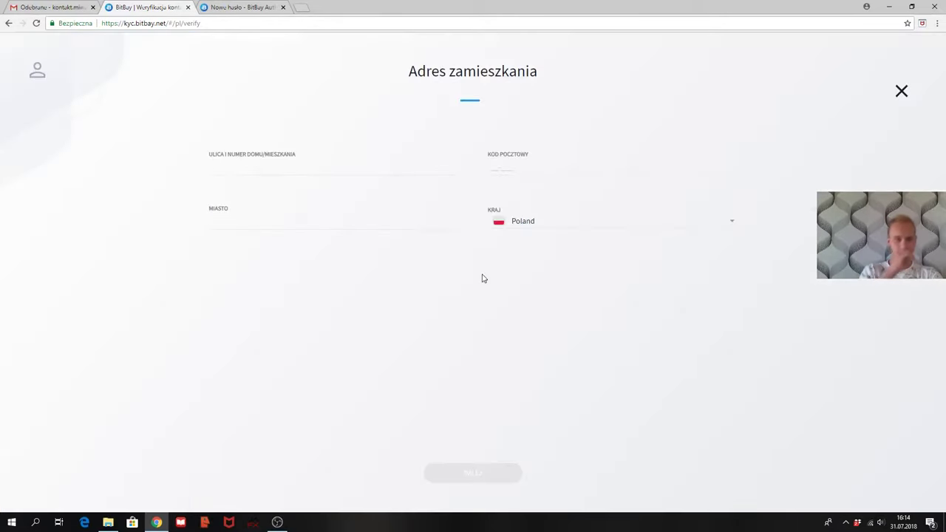
{"action": "left_click", "coordinate": [900, 97]}
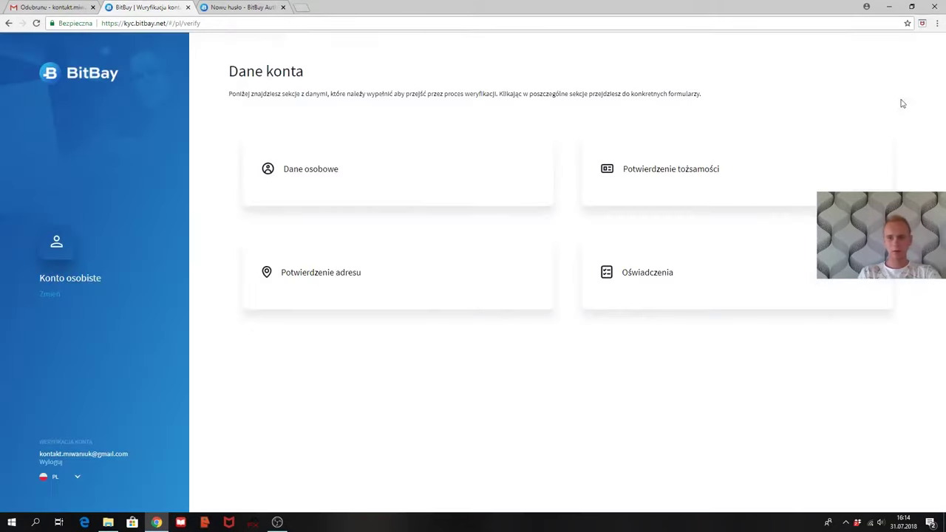
{"action": "left_click", "coordinate": [737, 293]}
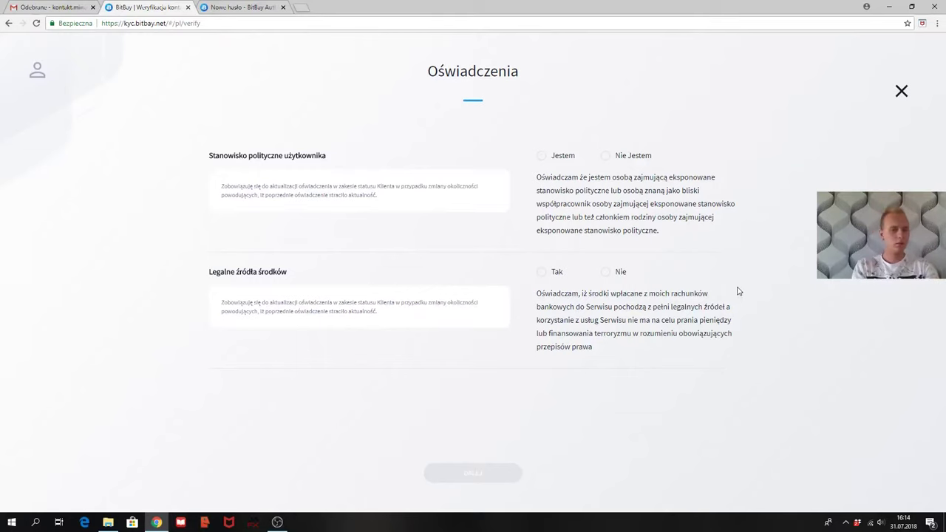
{"action": "left_click", "coordinate": [901, 92]}
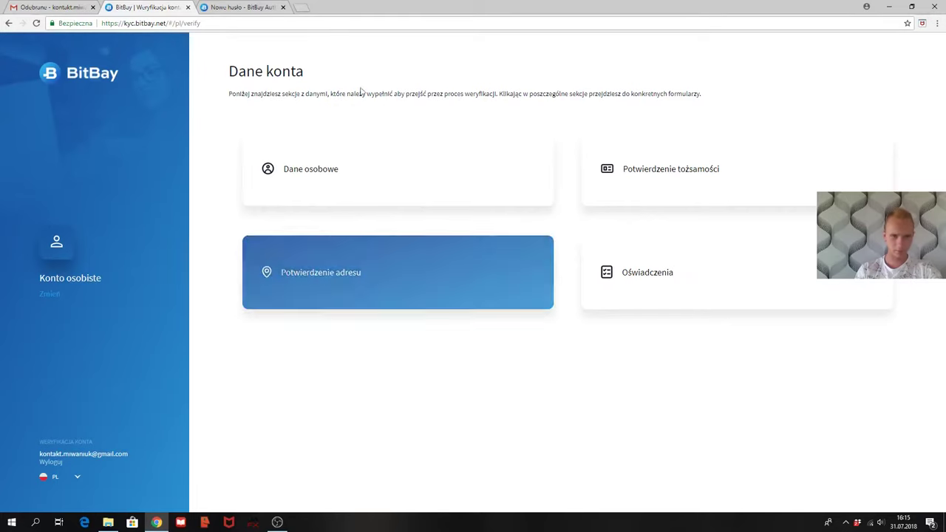
{"action": "triple_click", "coordinate": [250, 23]}
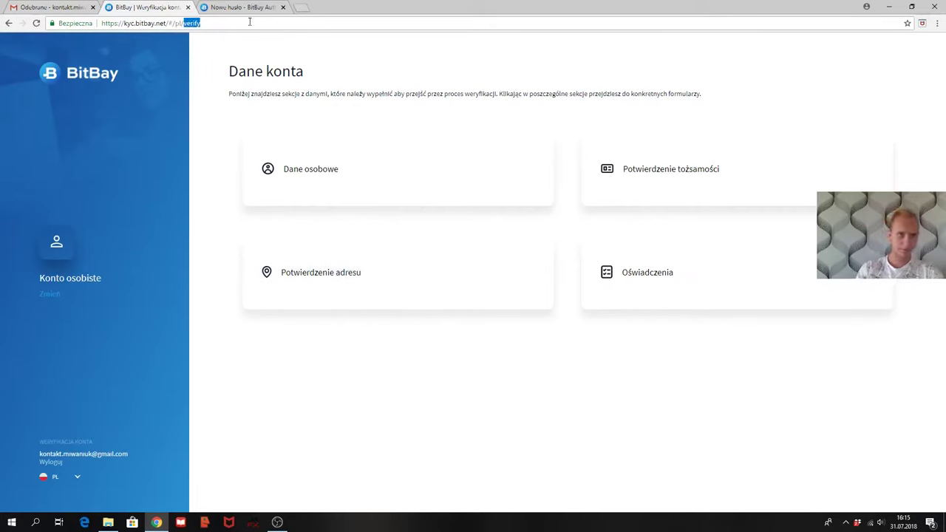
{"action": "right_click", "coordinate": [8, 23]}
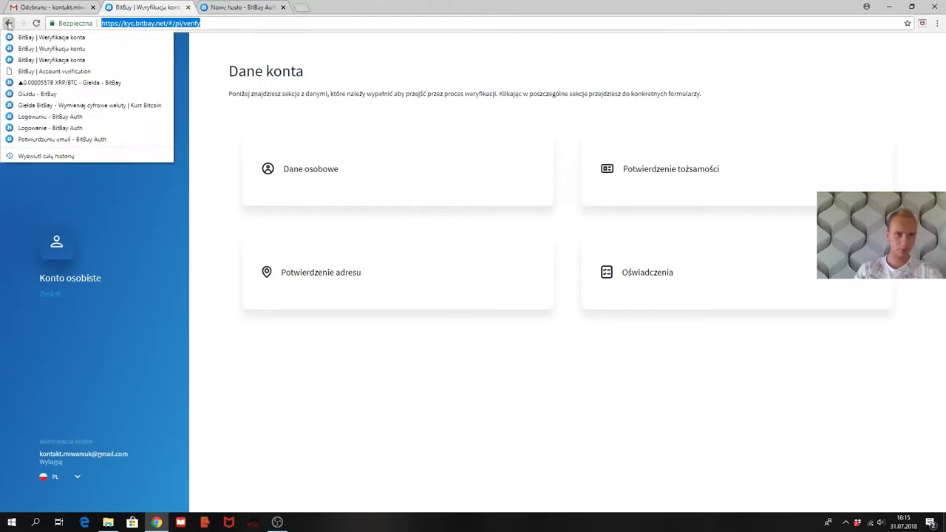
{"action": "left_click", "coordinate": [29, 71]}
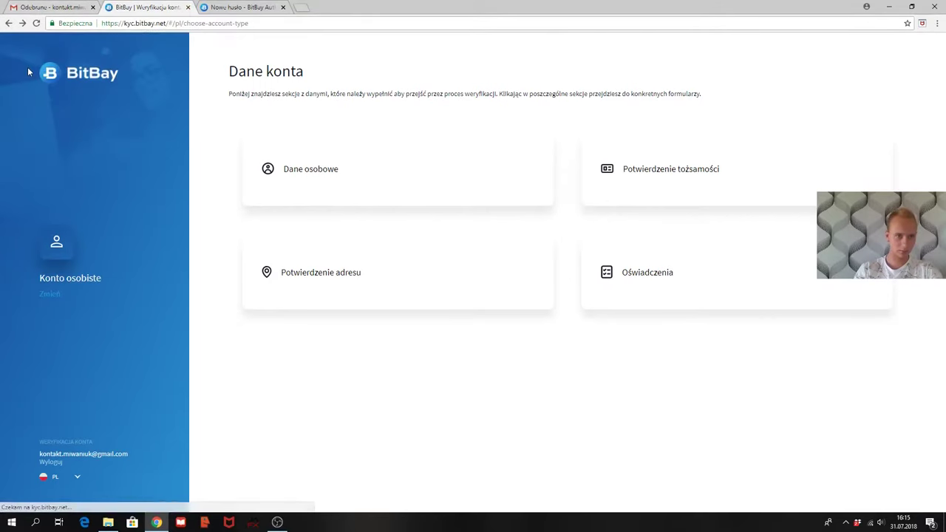
{"action": "left_click", "coordinate": [13, 26]}
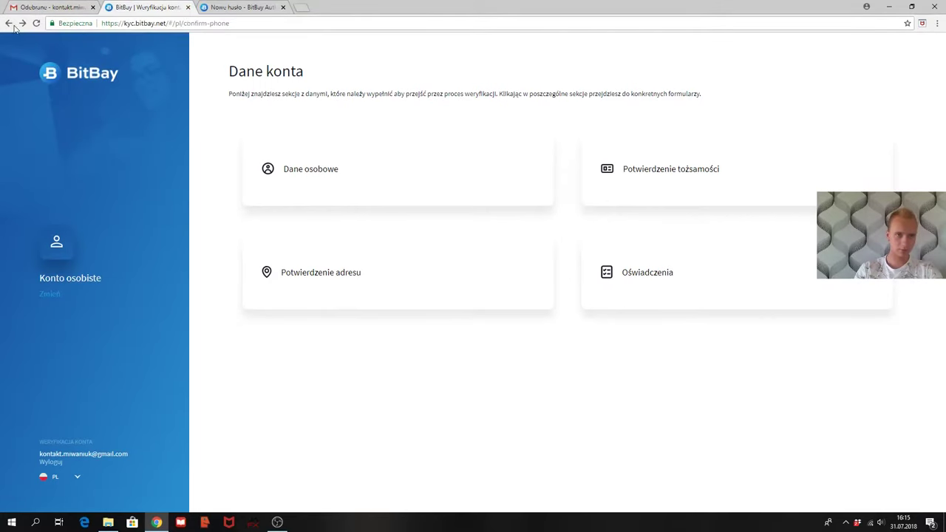
{"action": "left_click", "coordinate": [10, 26]}
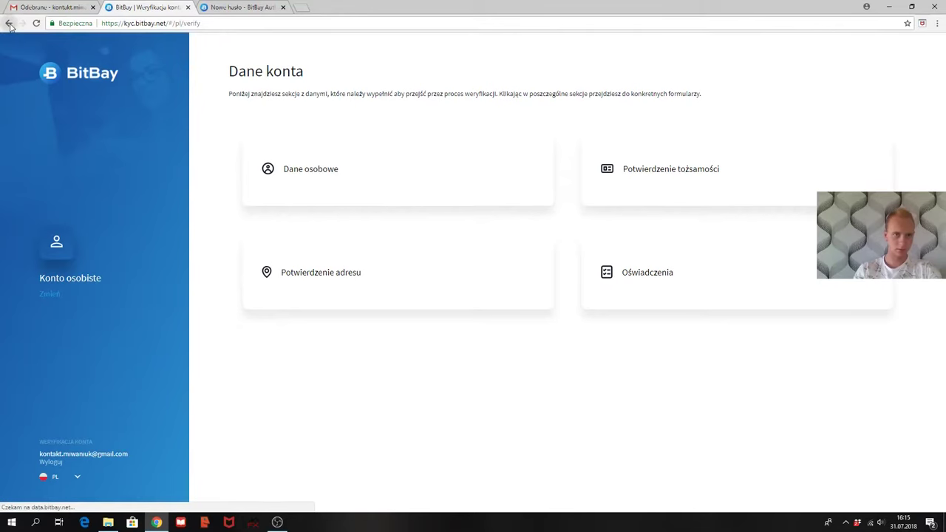
Step: Leave account verification through the login page in the browsing history, return to the exchange and open its Dashboard
{"action": "right_click", "coordinate": [9, 23]}
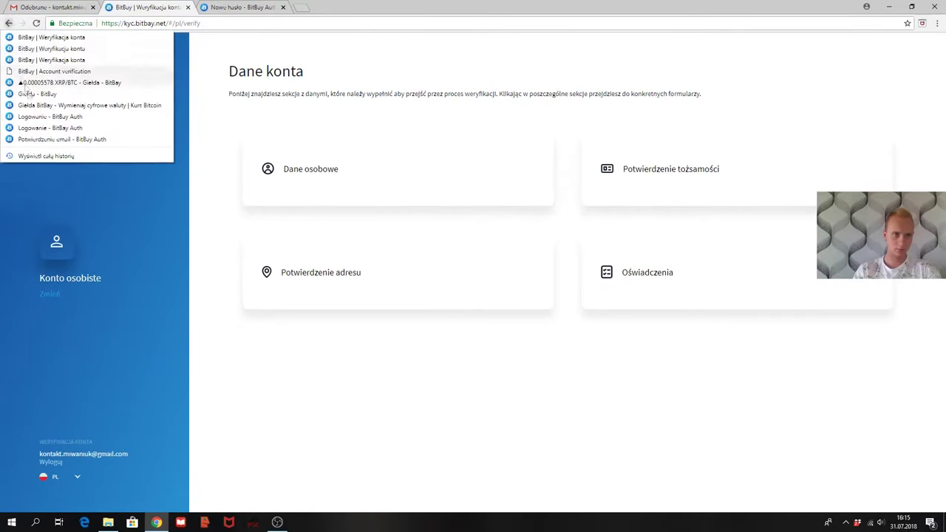
{"action": "left_click", "coordinate": [58, 126]}
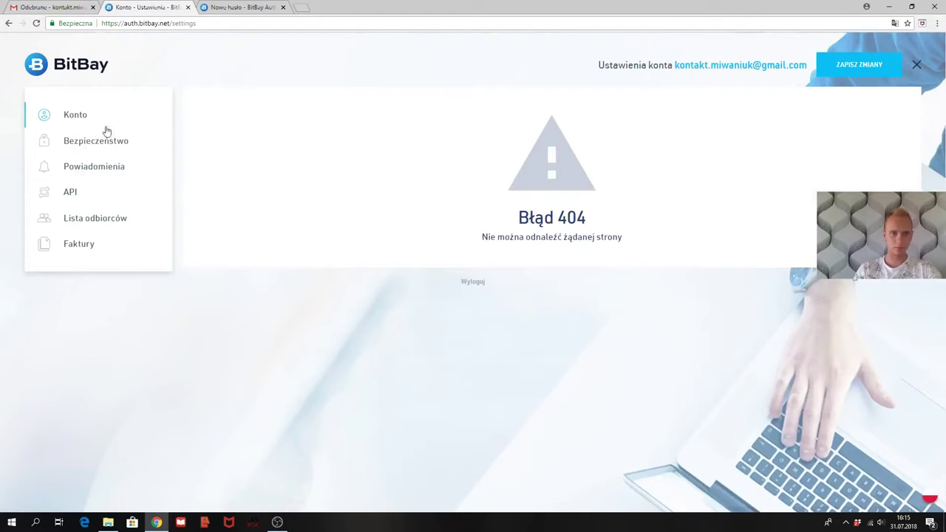
{"action": "left_click", "coordinate": [102, 121]}
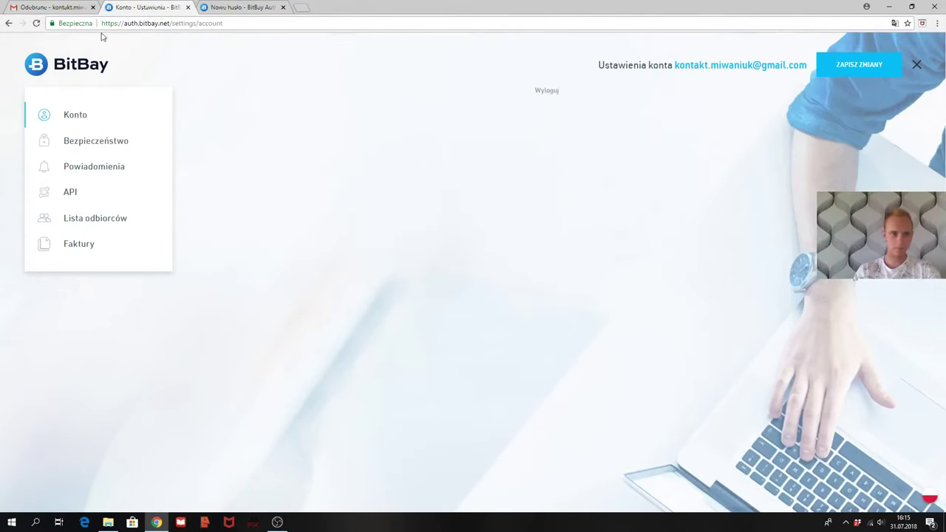
{"action": "left_click", "coordinate": [82, 65]}
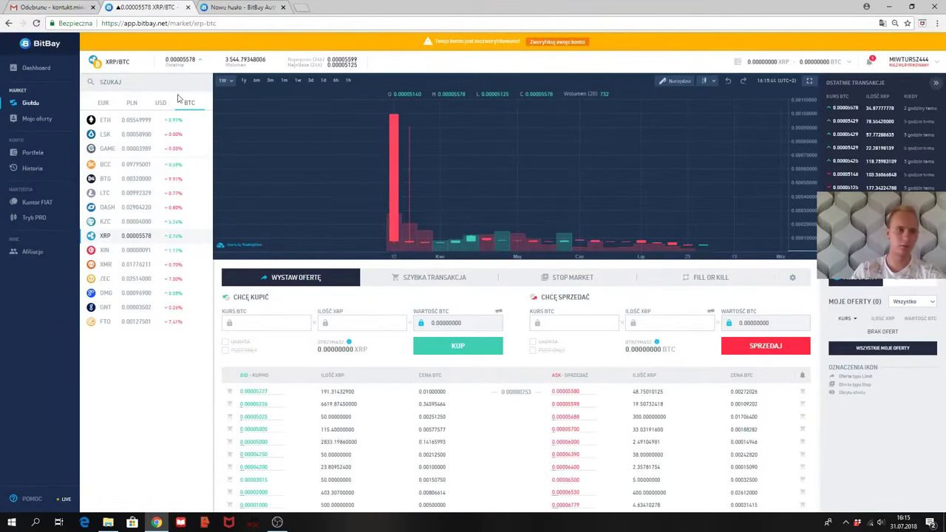
{"action": "left_click", "coordinate": [44, 68]}
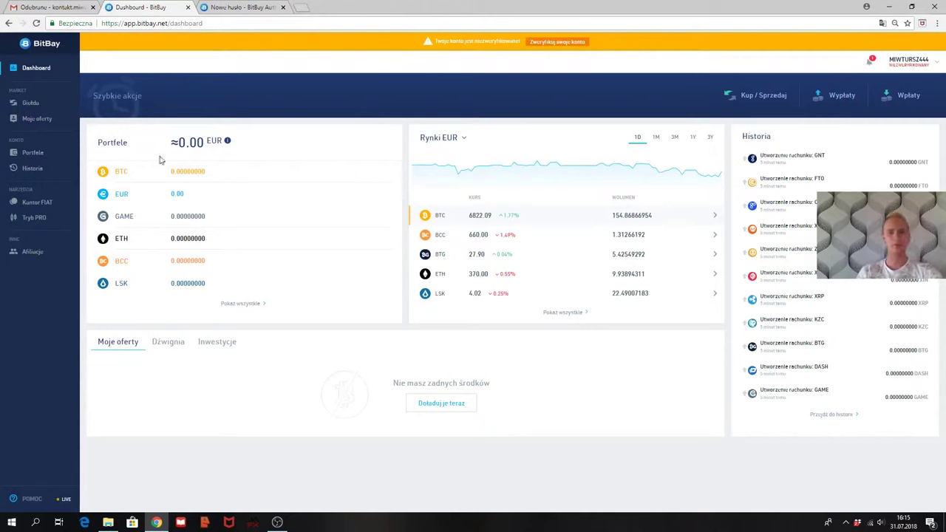
Step: Bring up the list of all EUR markets for buying and selling and open the BTG market
{"action": "left_click", "coordinate": [879, 63]}
{"action": "left_click", "coordinate": [879, 64]}
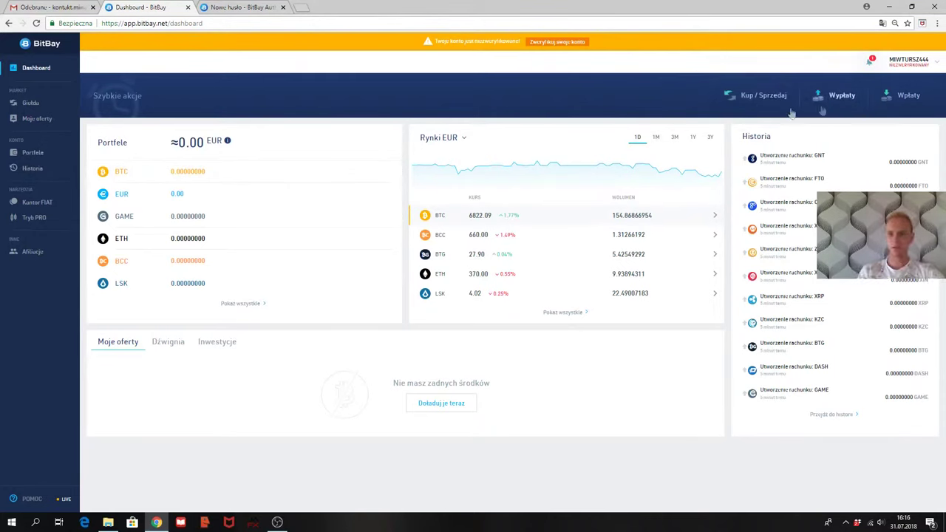
{"action": "left_click", "coordinate": [758, 97]}
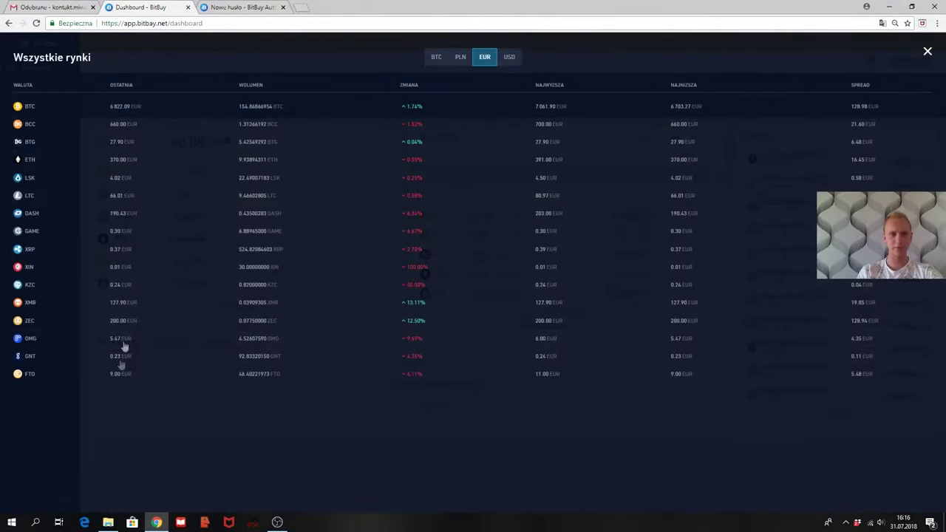
{"action": "left_click", "coordinate": [241, 141]}
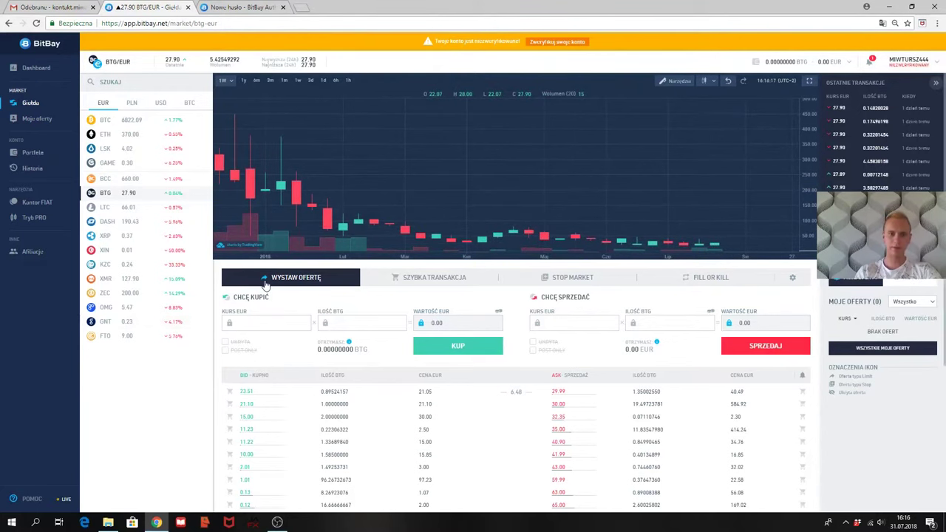
Step: Examine the rate, amount and value fields of the BTG buy offer form
{"action": "left_click", "coordinate": [278, 330]}
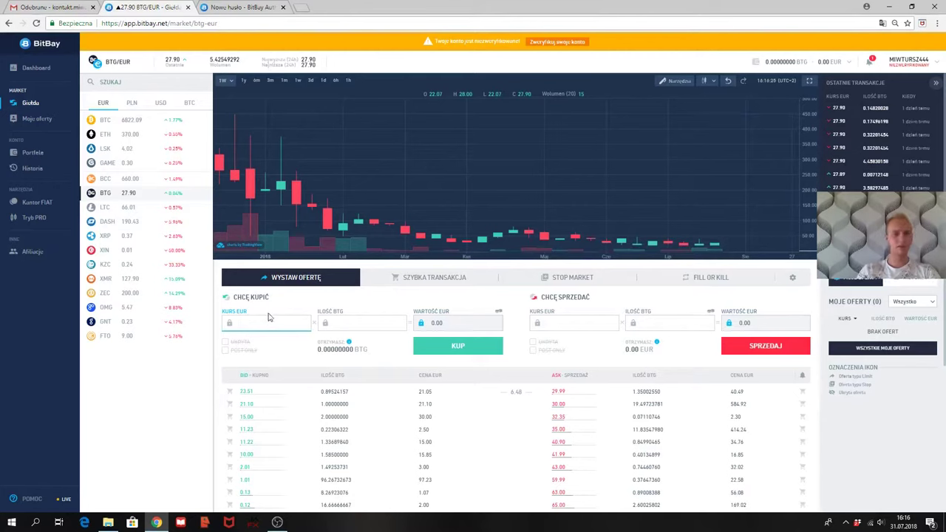
{"action": "left_click", "coordinate": [359, 329]}
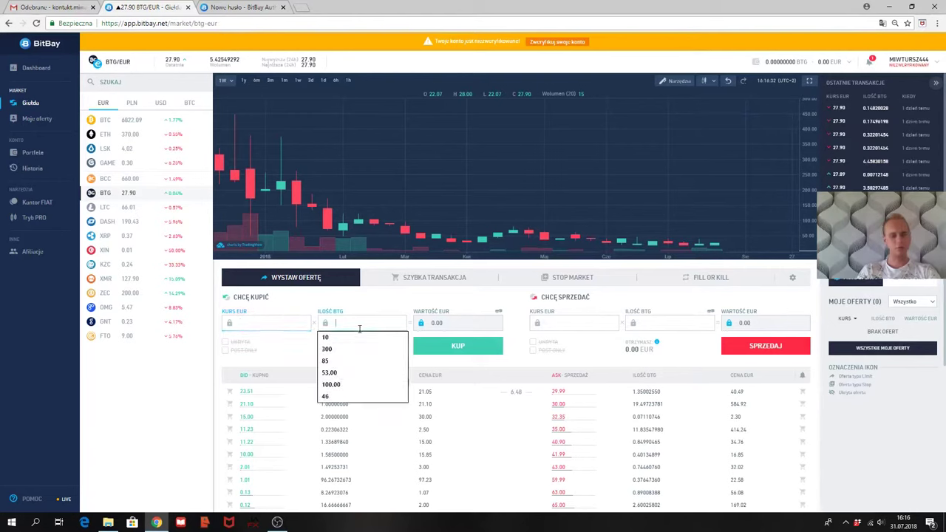
{"action": "left_click", "coordinate": [460, 325]}
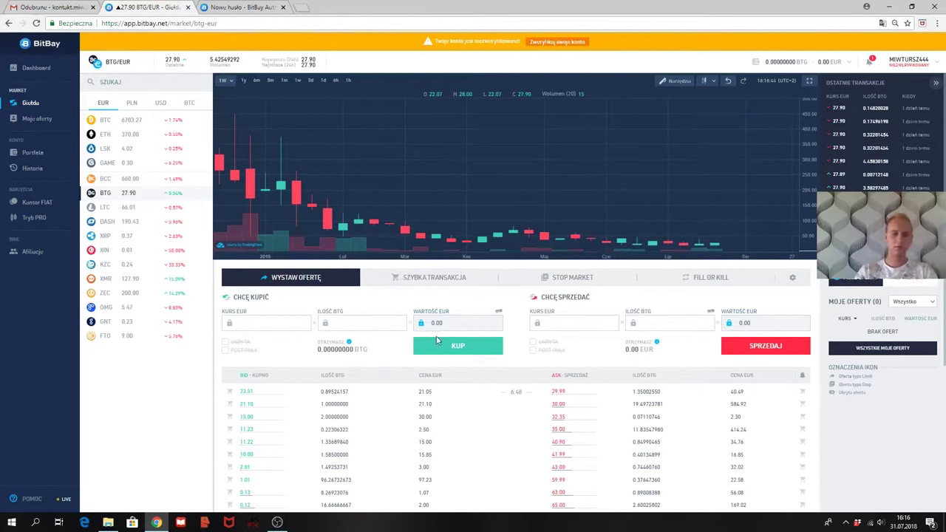
{"action": "left_click", "coordinate": [309, 326]}
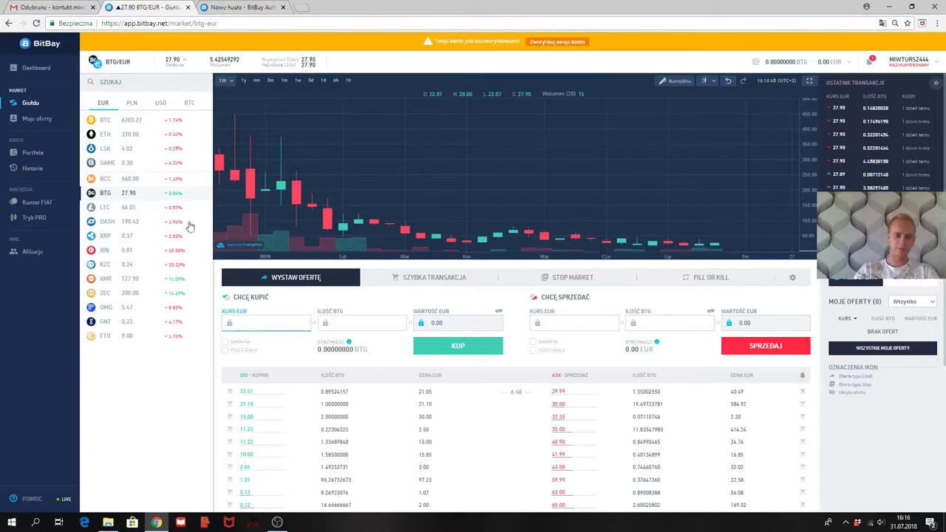
Step: Switch to the LSK/EUR market and fill in a buy offer for 100 LSK at a rate of 4 EUR
{"action": "left_click", "coordinate": [159, 150]}
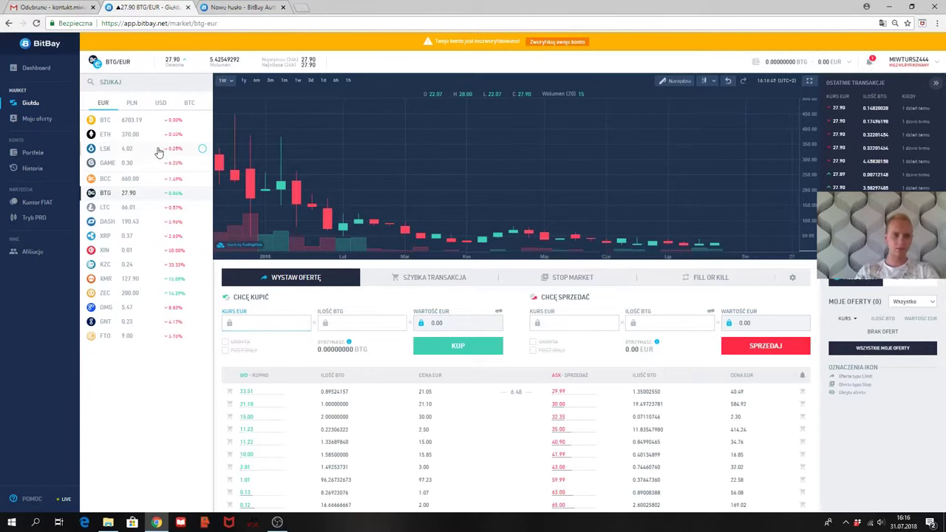
{"action": "left_click", "coordinate": [288, 320]}
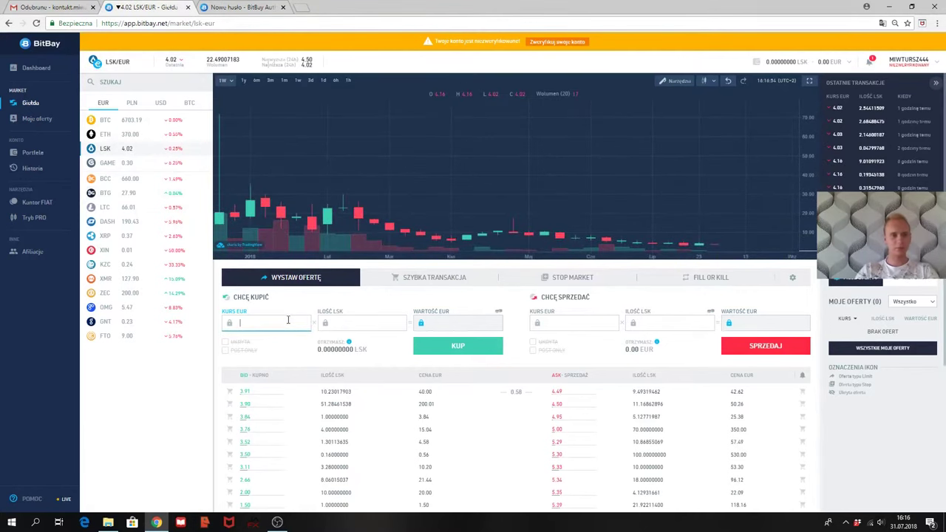
{"action": "type", "text": "4"}
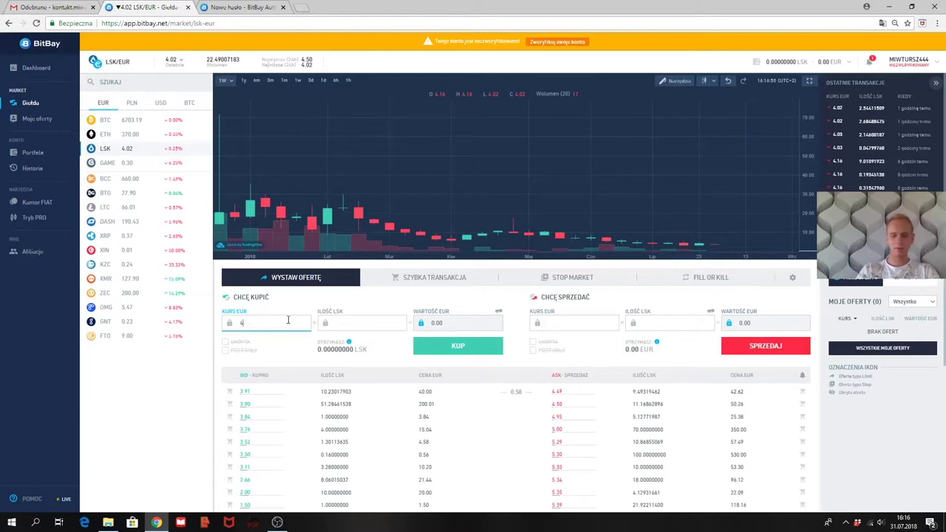
{"action": "left_click", "coordinate": [347, 317]}
{"action": "type", "text": "100"}
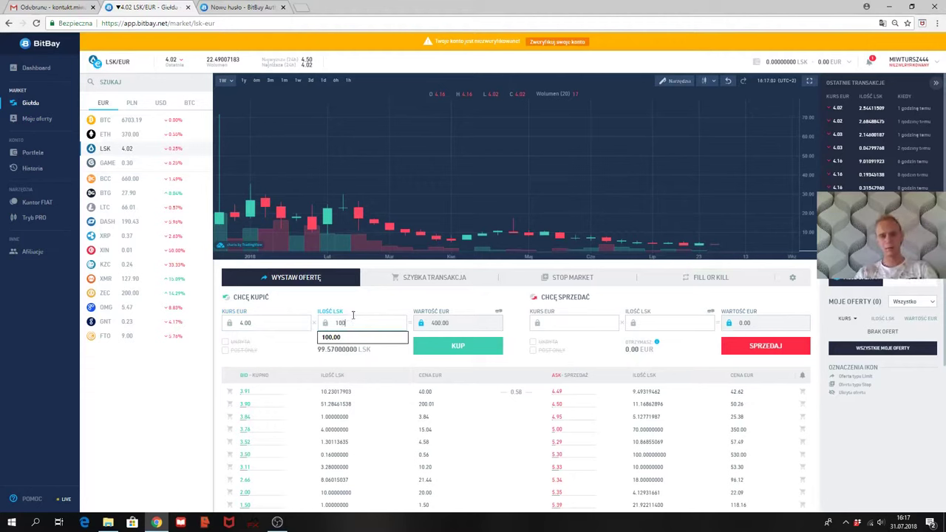
{"action": "left_click", "coordinate": [364, 314]}
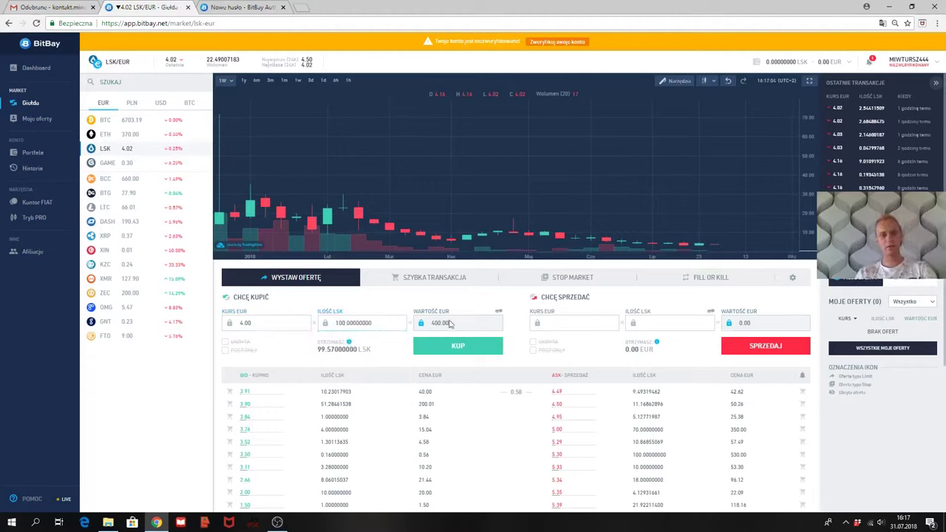
{"action": "mouse_move", "coordinate": [349, 344]}
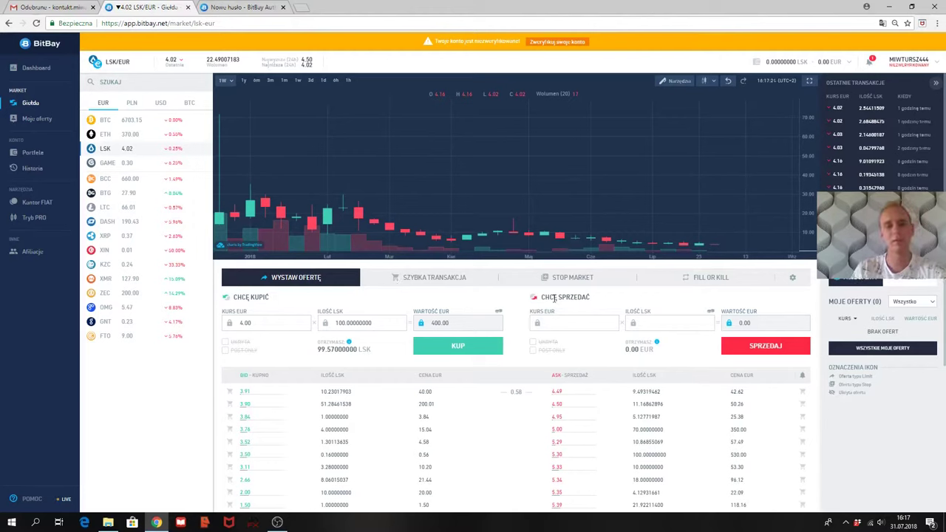
Step: Switch to a quick transaction and enter a quick LSK purchase for 400, with the amount given in EUR
{"action": "left_click", "coordinate": [428, 278]}
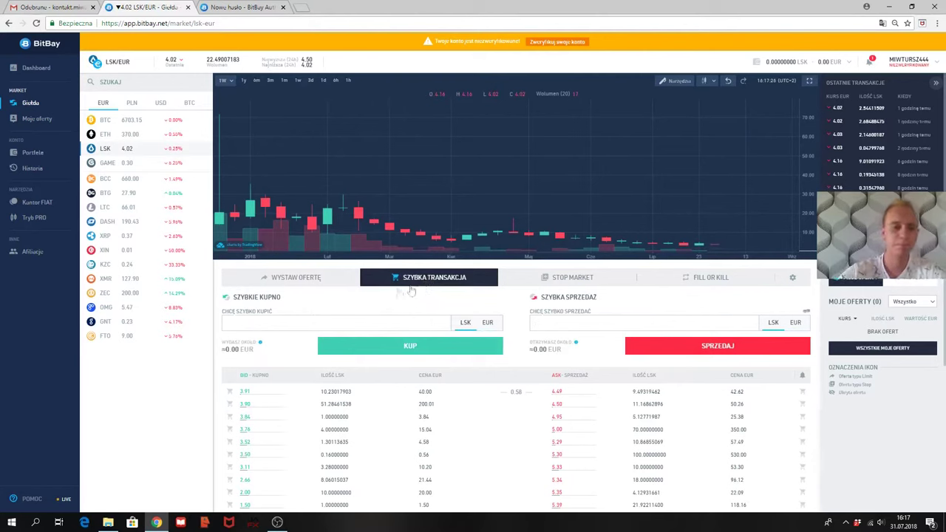
{"action": "left_click", "coordinate": [349, 322]}
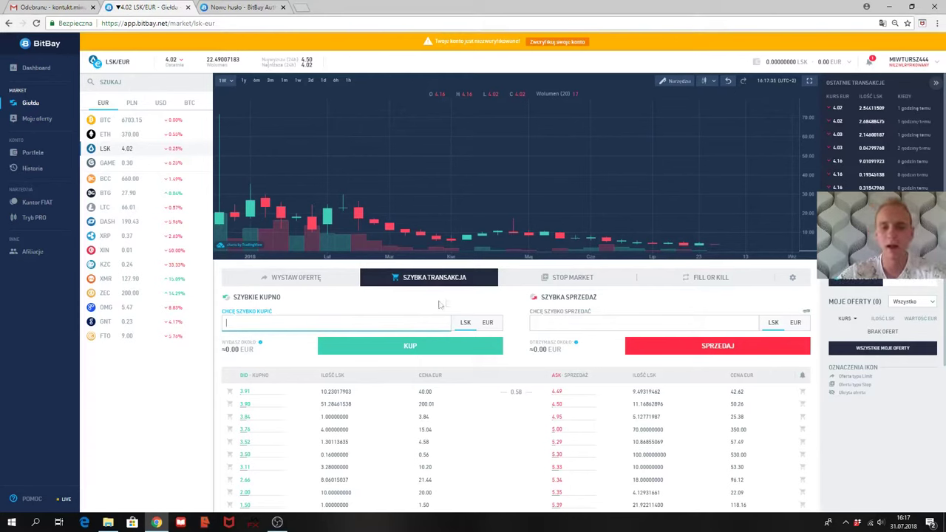
{"action": "left_click", "coordinate": [487, 322]}
{"action": "left_click", "coordinate": [437, 325]}
{"action": "type", "text": "400"}
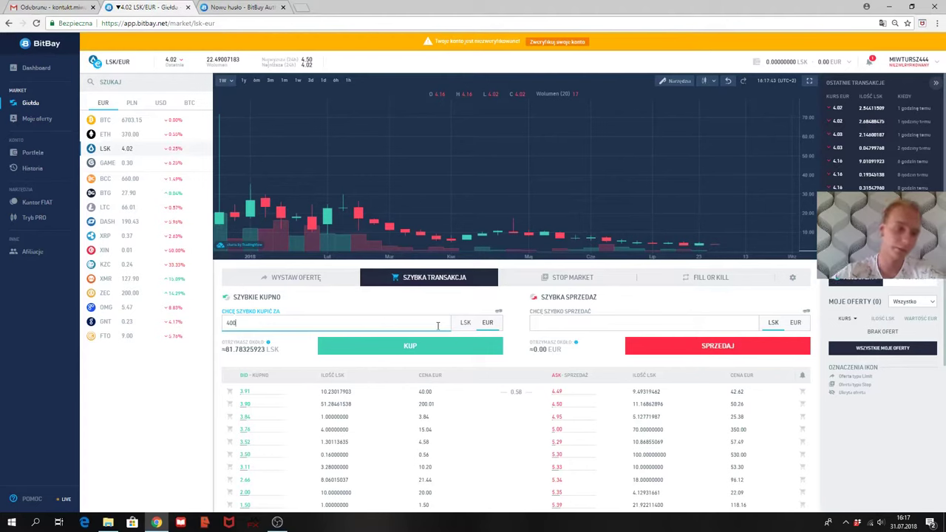
Step: Switch the unit of the 400 quick purchase to LSK and examine the quick sale amount field
{"action": "left_click", "coordinate": [465, 322]}
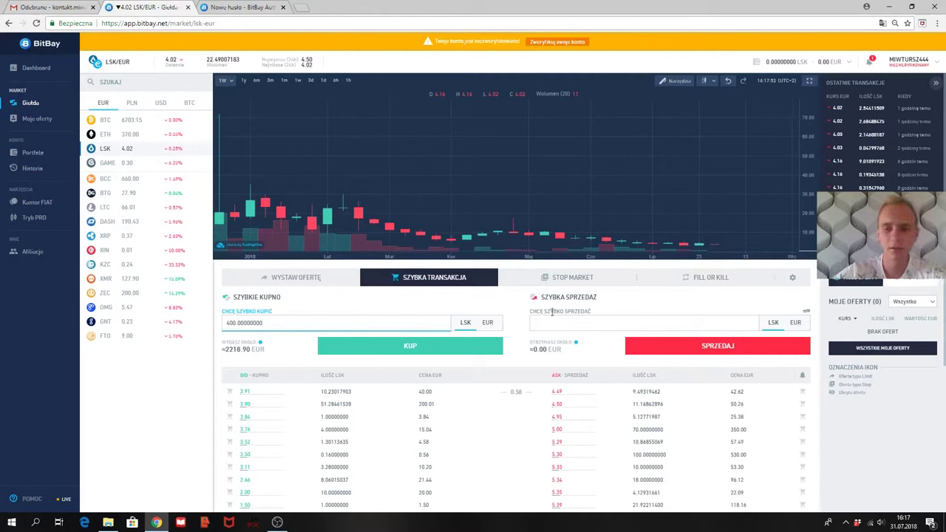
{"action": "left_click", "coordinate": [577, 311]}
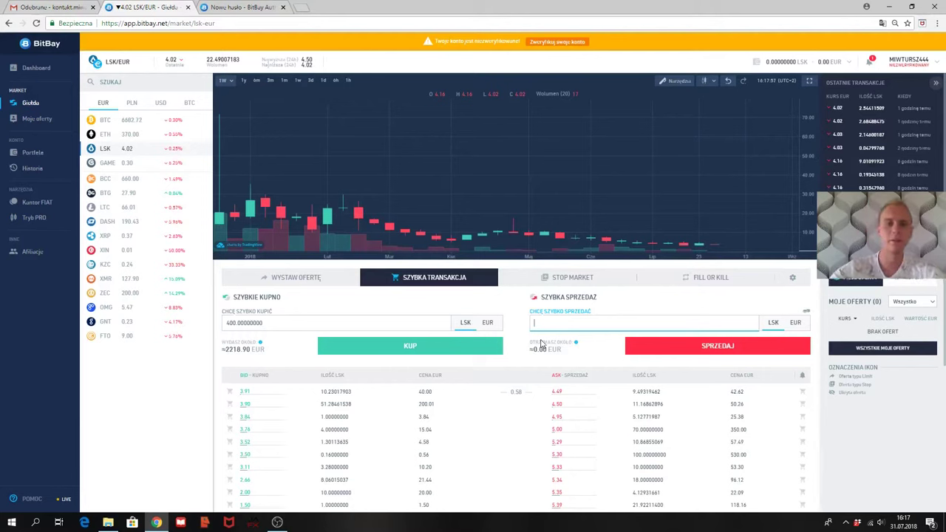
{"action": "left_click_drag", "start_coordinate": [540, 344], "coordinate": [348, 300]}
{"action": "left_click", "coordinate": [348, 300]}
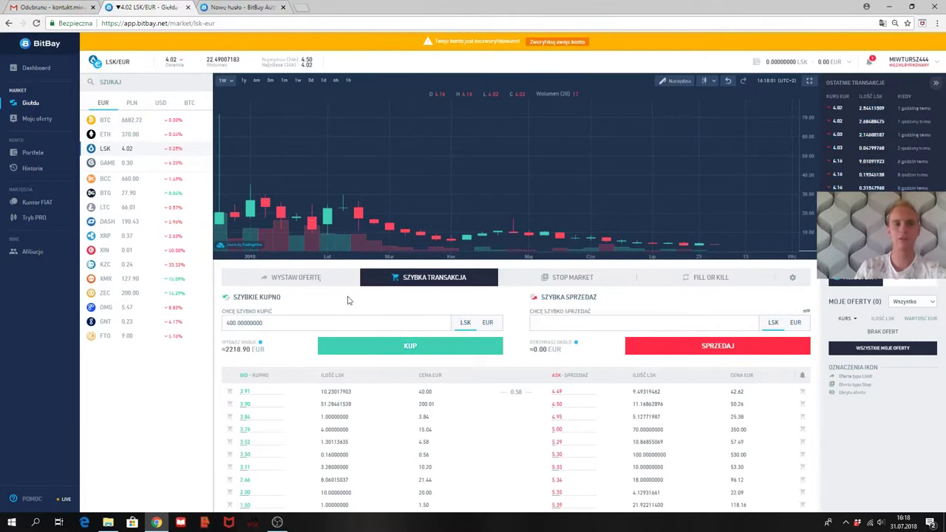
Step: Open the wallets, accept the Bitcoin deposit notice with its future display turned off, and select the BTC deposit address
{"action": "left_click", "coordinate": [33, 152]}
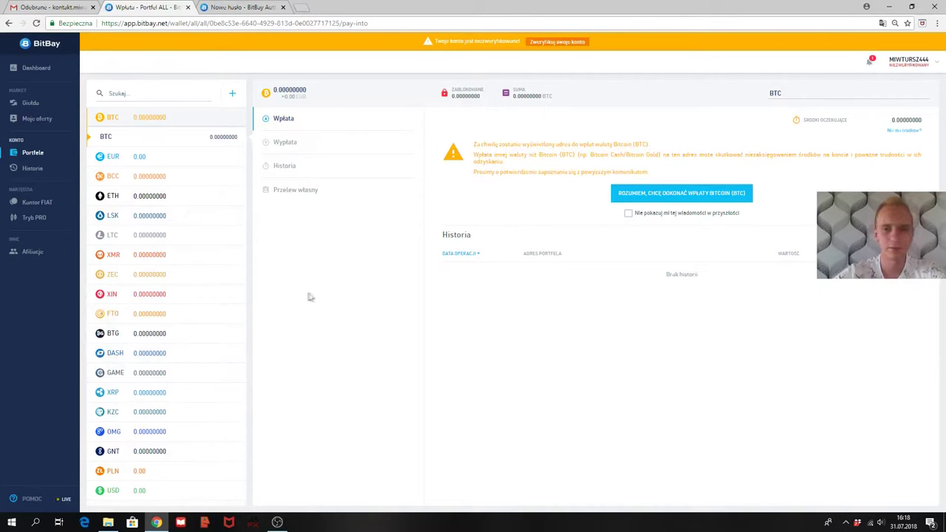
{"action": "left_click", "coordinate": [637, 214]}
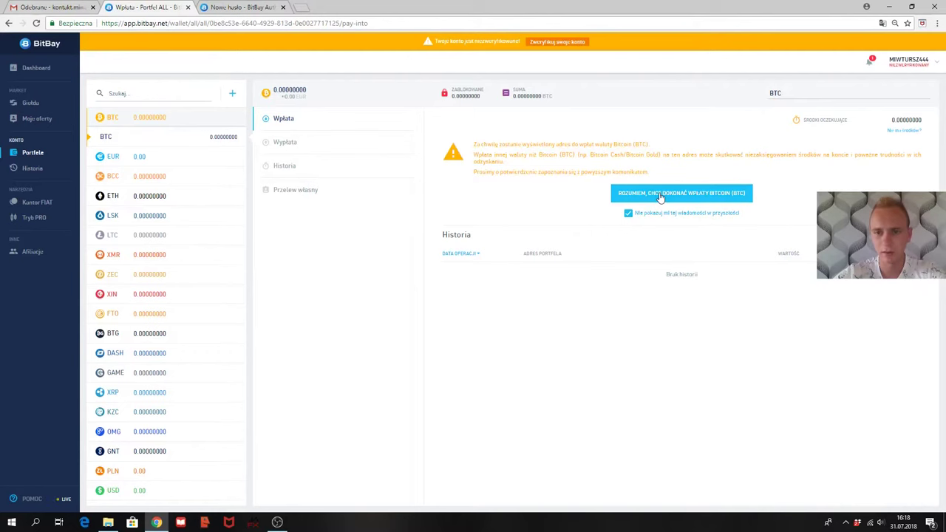
{"action": "left_click", "coordinate": [660, 195]}
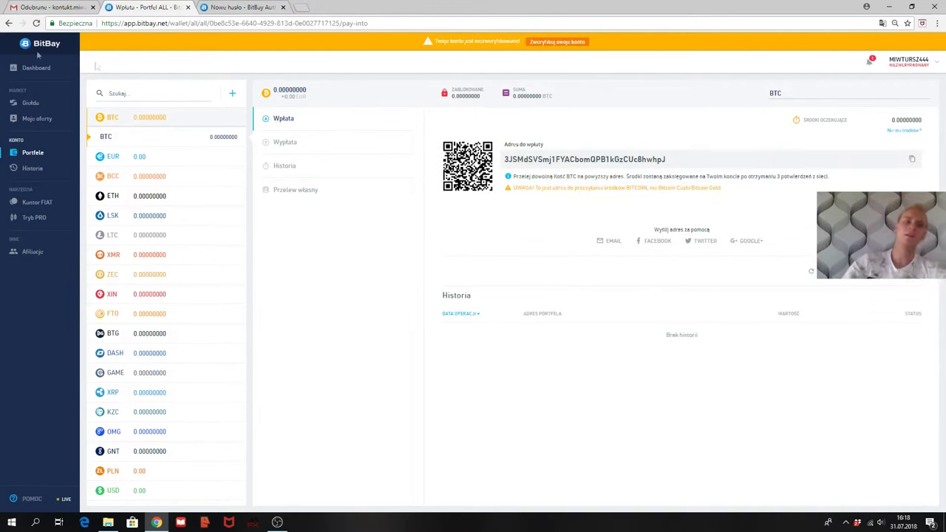
{"action": "double_click", "coordinate": [533, 160]}
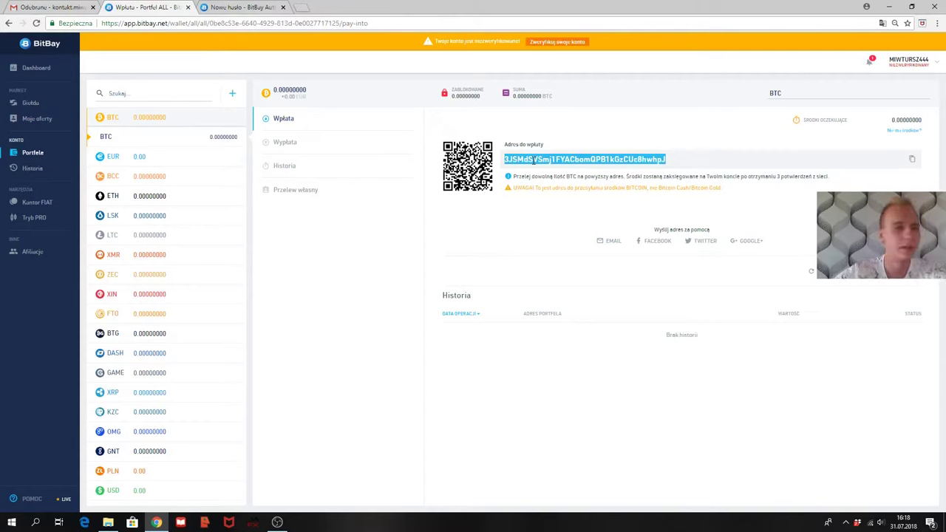
{"action": "left_click", "coordinate": [376, 278]}
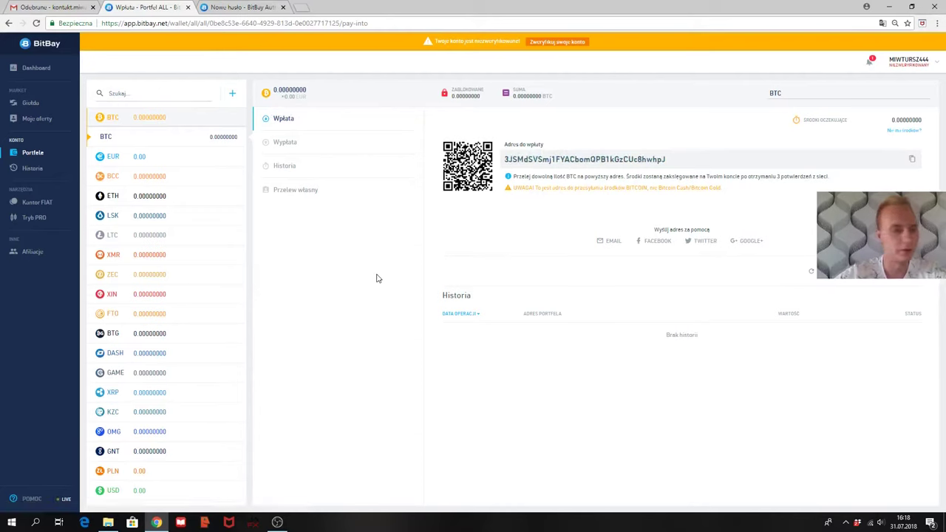
{"action": "left_click", "coordinate": [286, 143]}
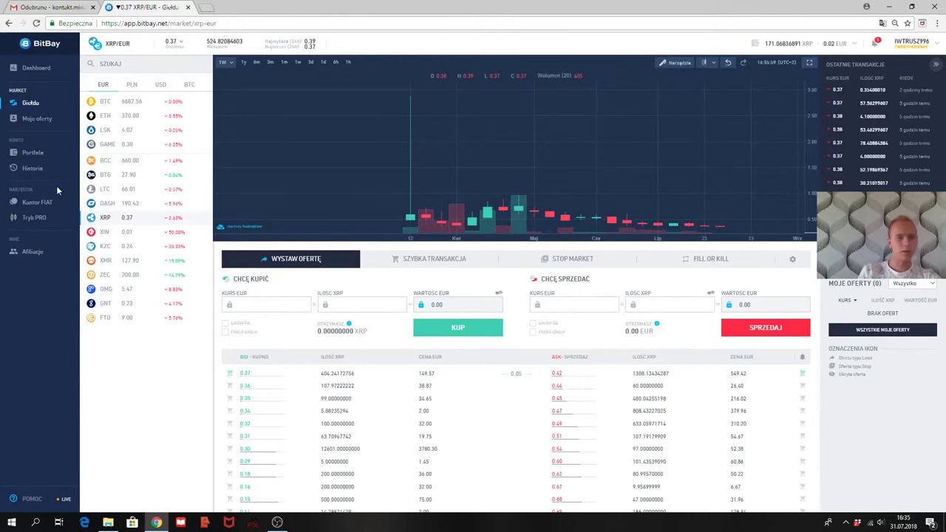
Step: Open the wallets and view the BTC wallet's deposit, withdrawal and own-transfer sections
{"action": "left_click", "coordinate": [52, 160]}
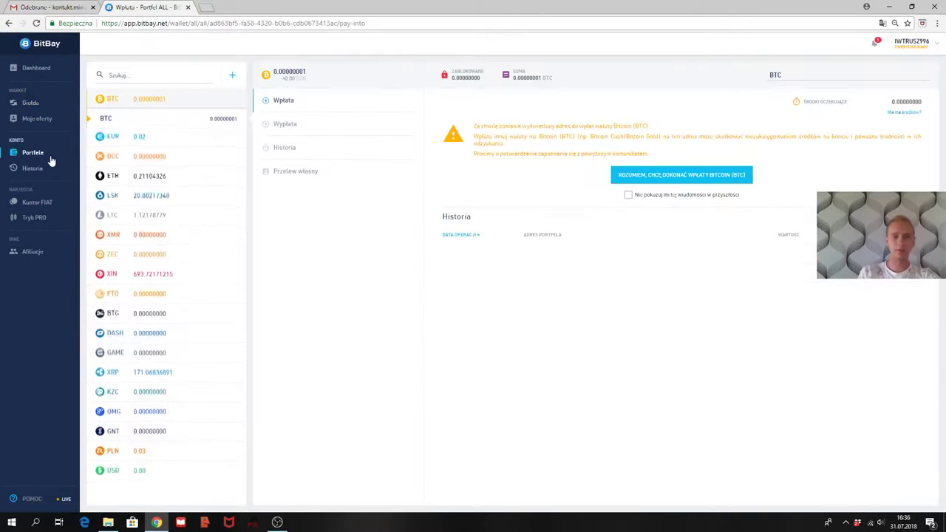
{"action": "left_click", "coordinate": [178, 104]}
{"action": "left_click", "coordinate": [178, 103]}
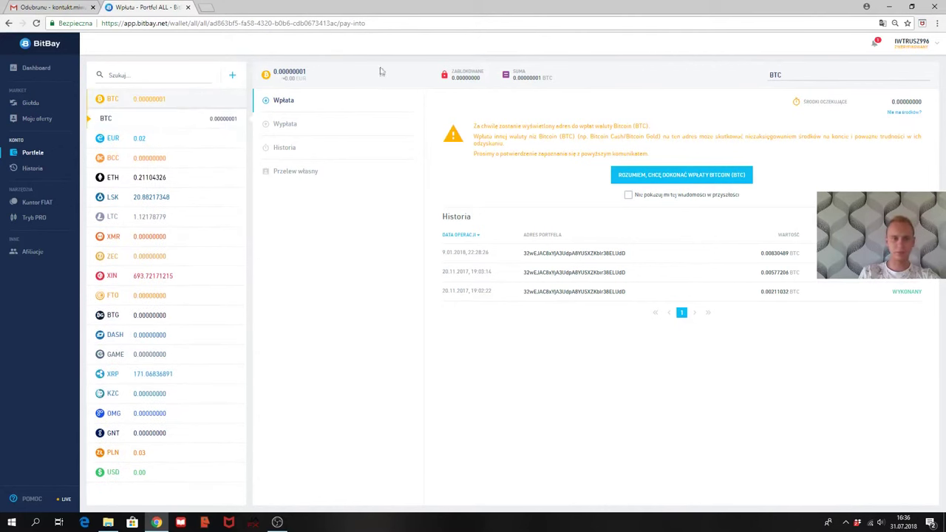
{"action": "left_click", "coordinate": [315, 124]}
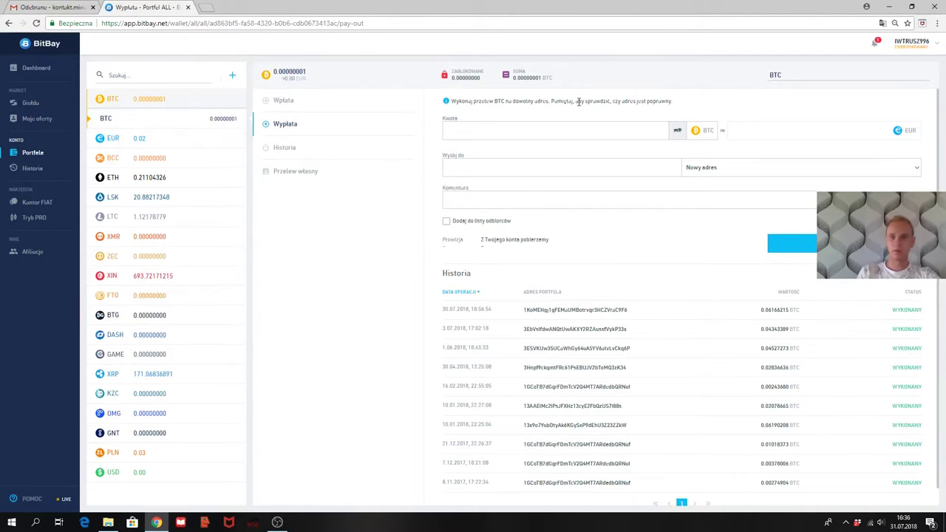
{"action": "left_click", "coordinate": [303, 176]}
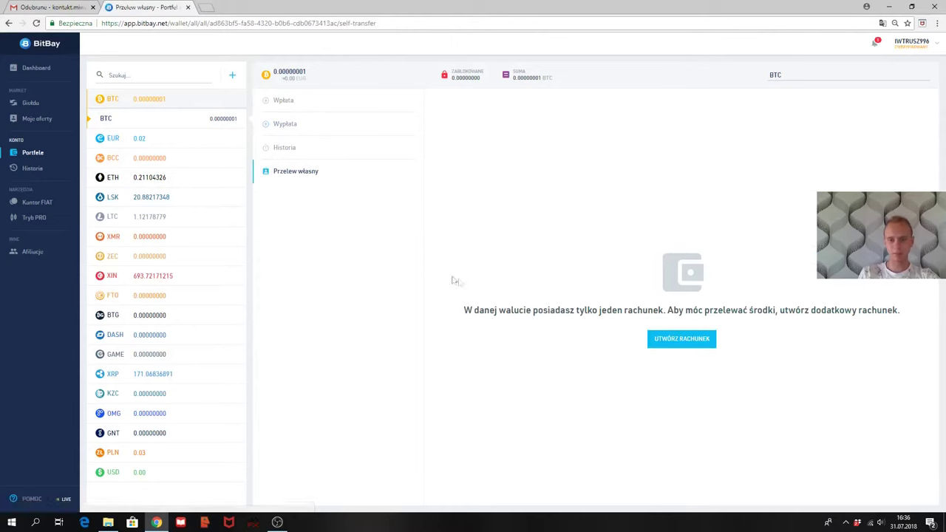
Step: Return to the BTC deposit section, accept the Bitcoin deposit notice and select the deposit address
{"action": "left_click", "coordinate": [292, 108]}
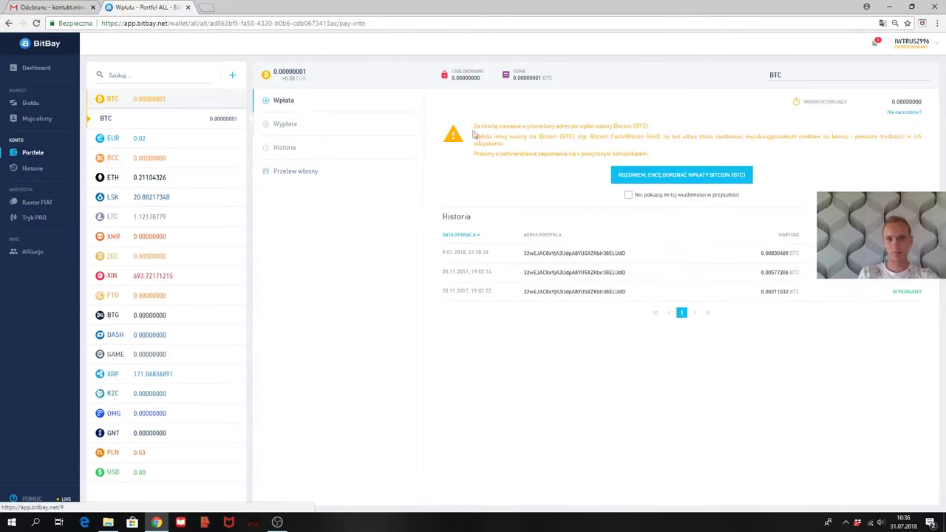
{"action": "left_click", "coordinate": [674, 176]}
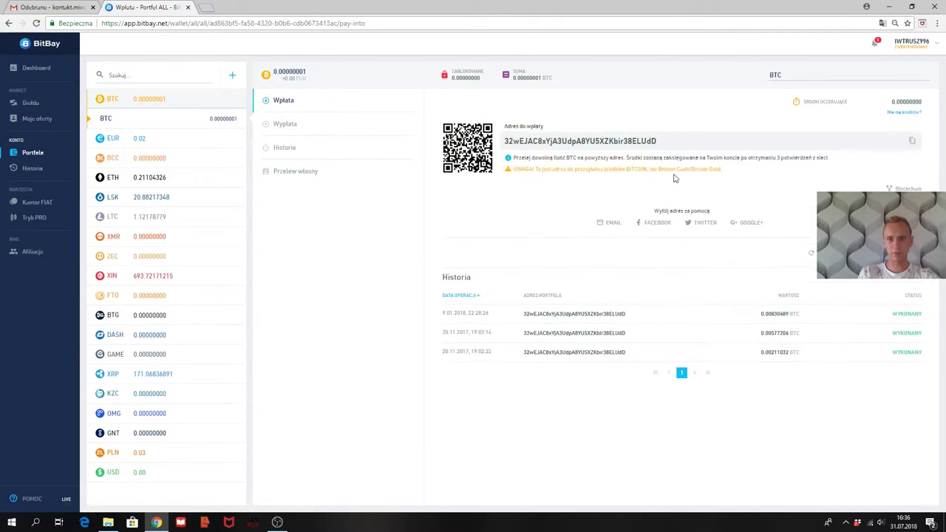
{"action": "double_click", "coordinate": [634, 142]}
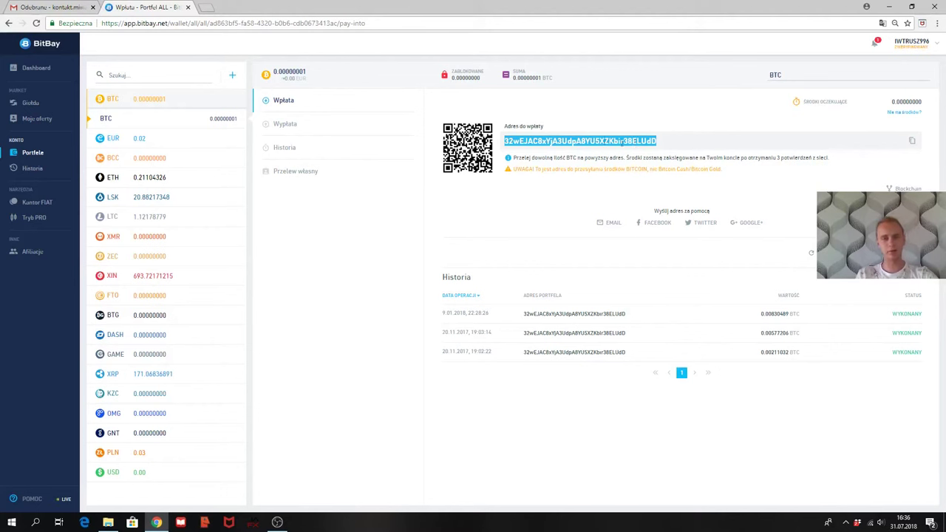
Step: Open the BTC withdrawal form and set the withdrawal amount to 0.01 BTC
{"action": "left_click", "coordinate": [342, 130]}
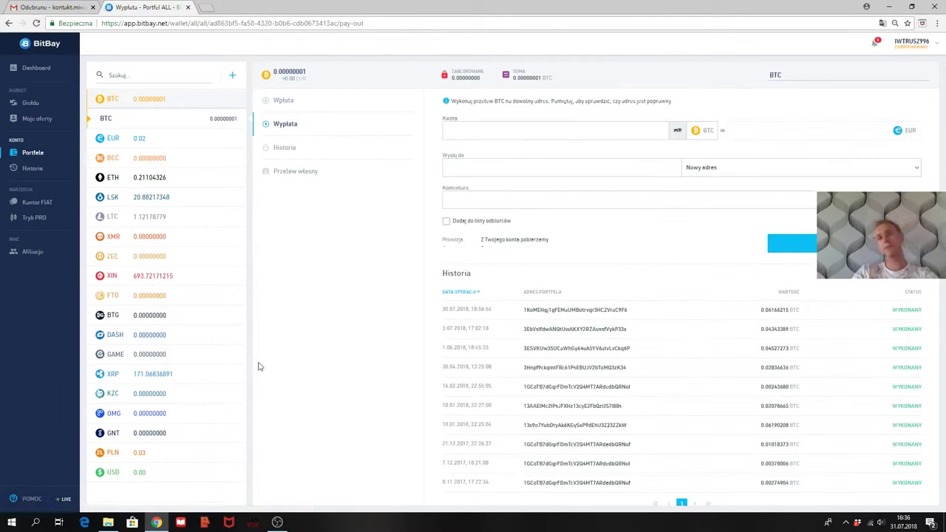
{"action": "left_click", "coordinate": [542, 126]}
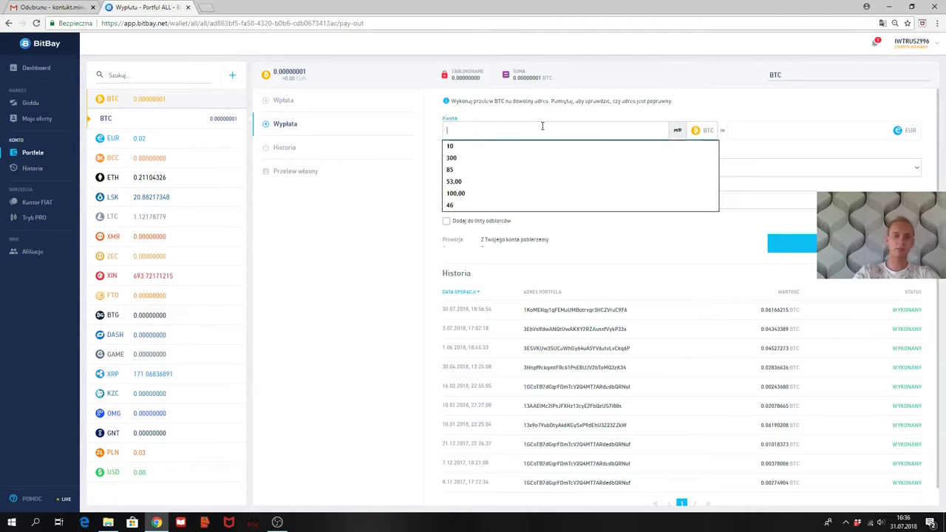
{"action": "type", "text": "10"}
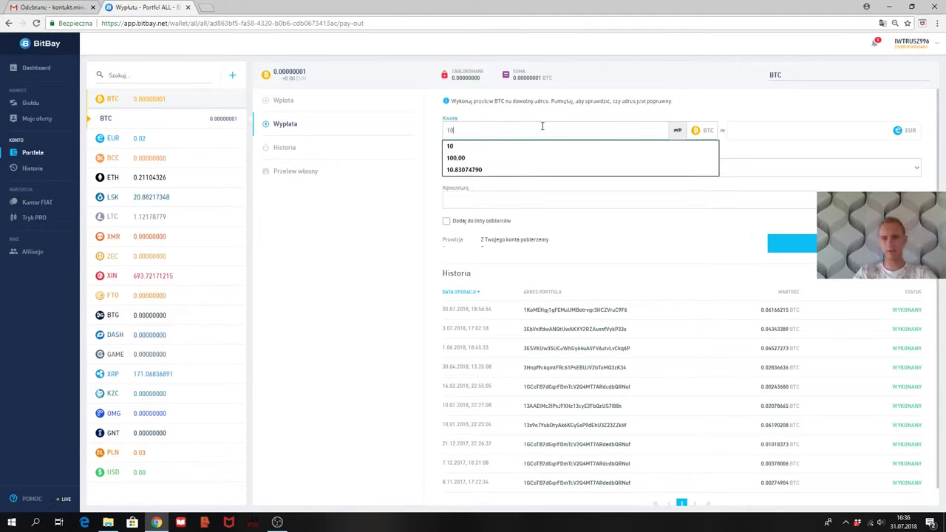
{"action": "key", "text": "BackSpace"}
{"action": "key", "text": "BackSpace"}
{"action": "type", "text": "0"}
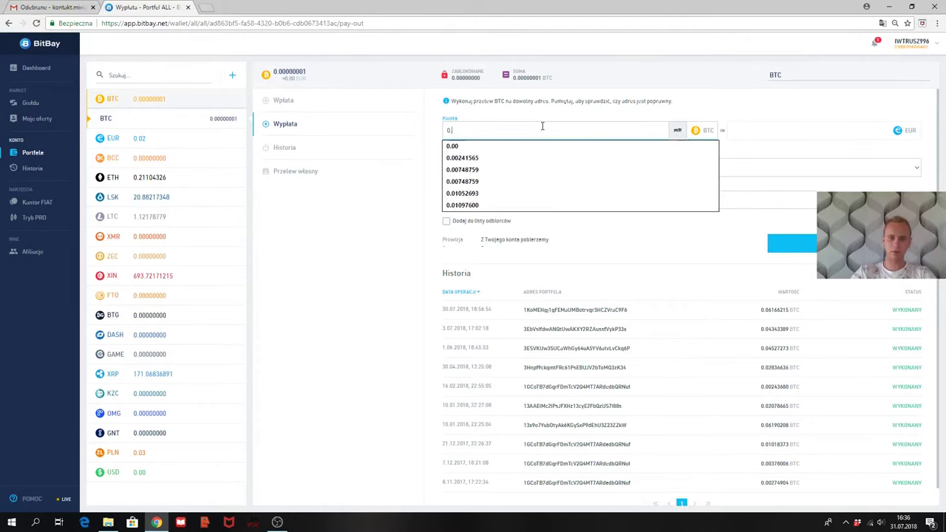
{"action": "type", "text": ".1"}
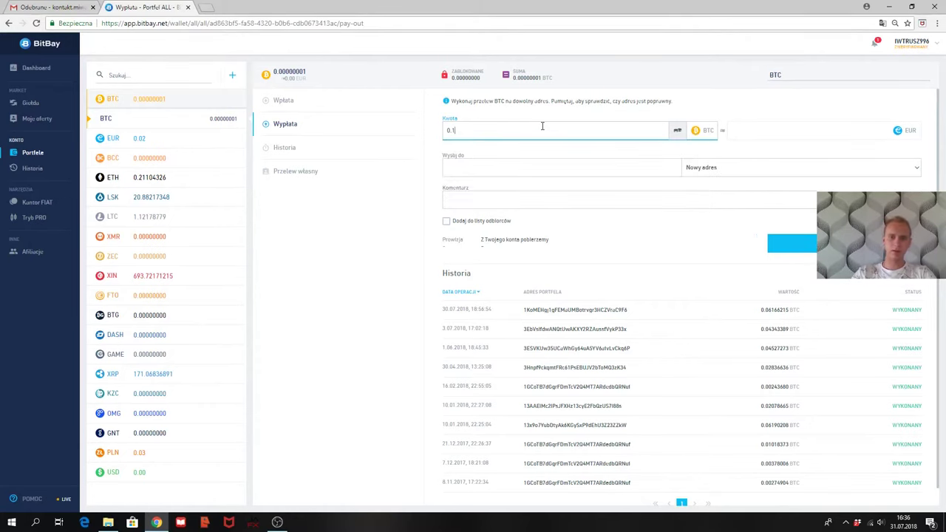
{"action": "key", "text": "BackSpace"}
{"action": "key", "text": "BackSpace"}
{"action": "type", "text": ".01"}
Step: Choose the first saved recipient as the BTC withdrawal's destination and review the address and comment fields
{"action": "left_click", "coordinate": [429, 174]}
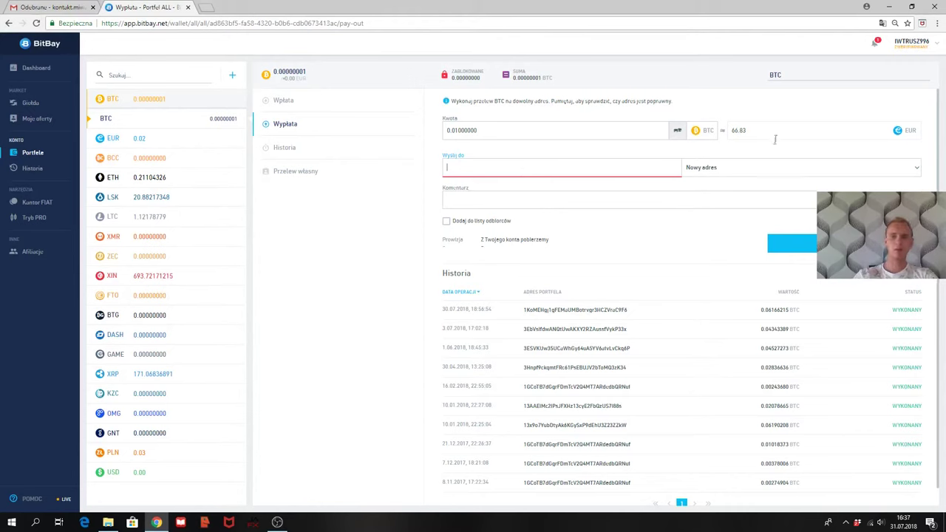
{"action": "left_click", "coordinate": [764, 171]}
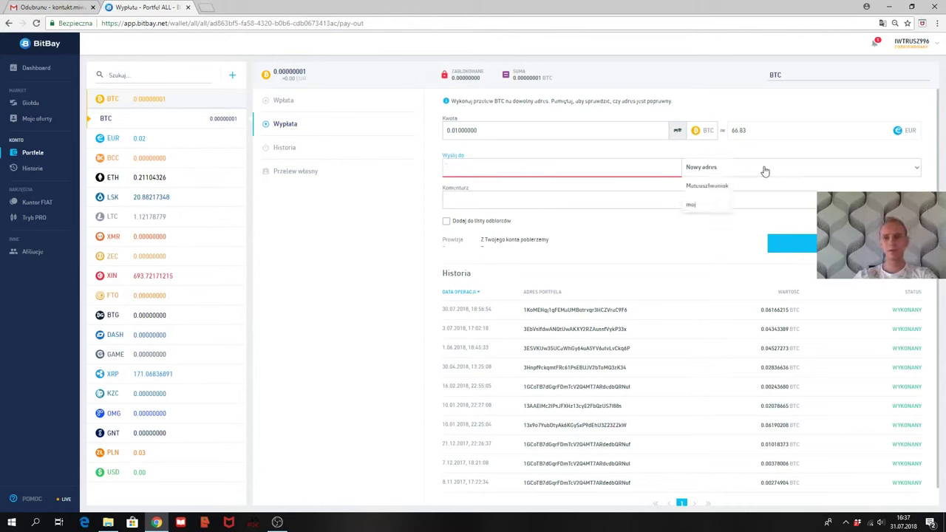
{"action": "left_click", "coordinate": [719, 190]}
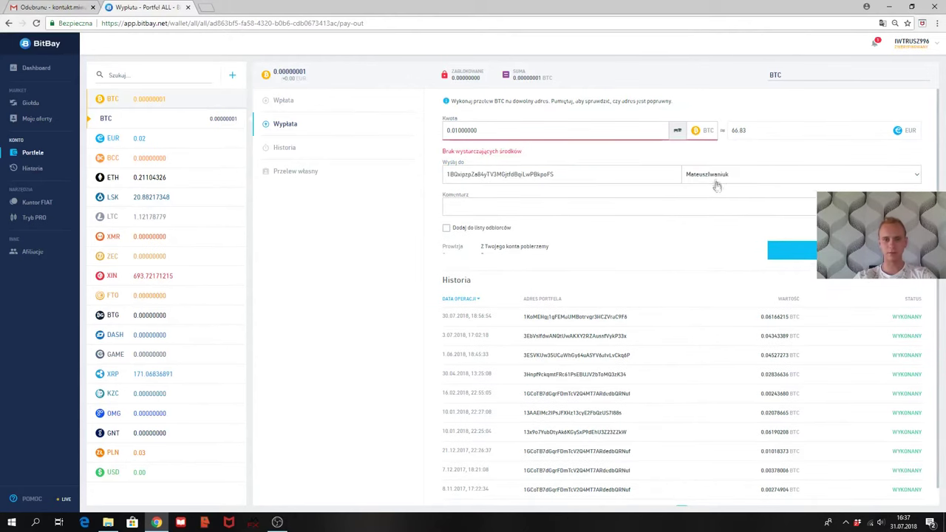
{"action": "left_click", "coordinate": [663, 175]}
{"action": "double_click", "coordinate": [663, 175]}
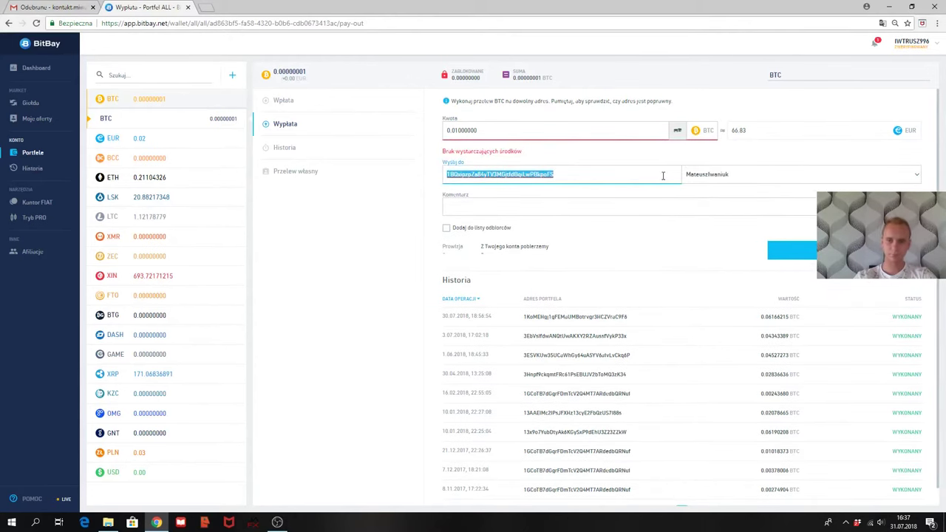
{"action": "left_click", "coordinate": [672, 157]}
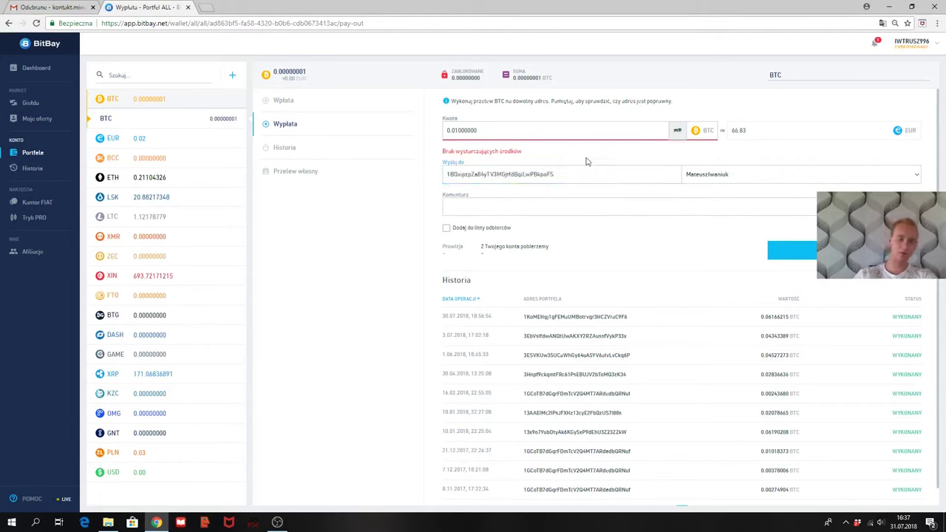
{"action": "left_click", "coordinate": [568, 214]}
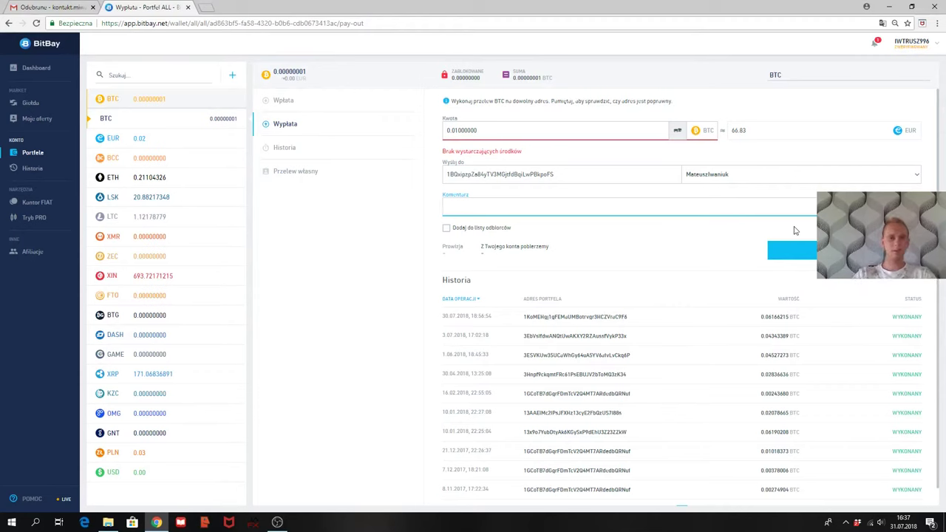
{"action": "left_click", "coordinate": [630, 224]}
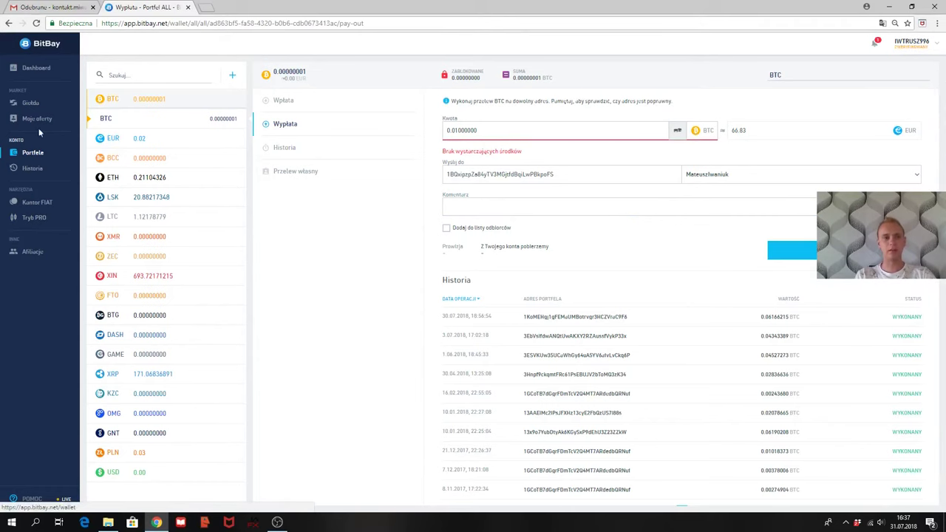
Step: Open and activate the FIAT currency exchange, and check which source currencies it offers
{"action": "left_click", "coordinate": [25, 205]}
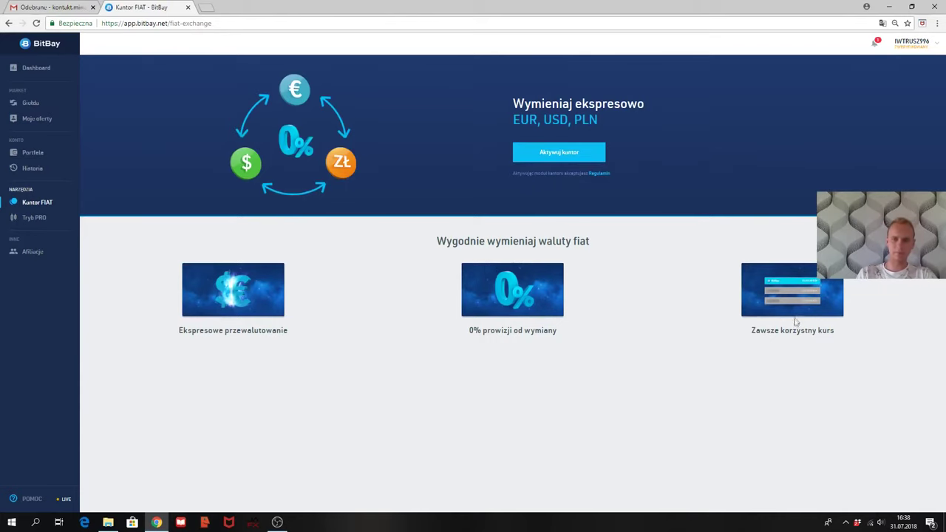
{"action": "left_click", "coordinate": [548, 158]}
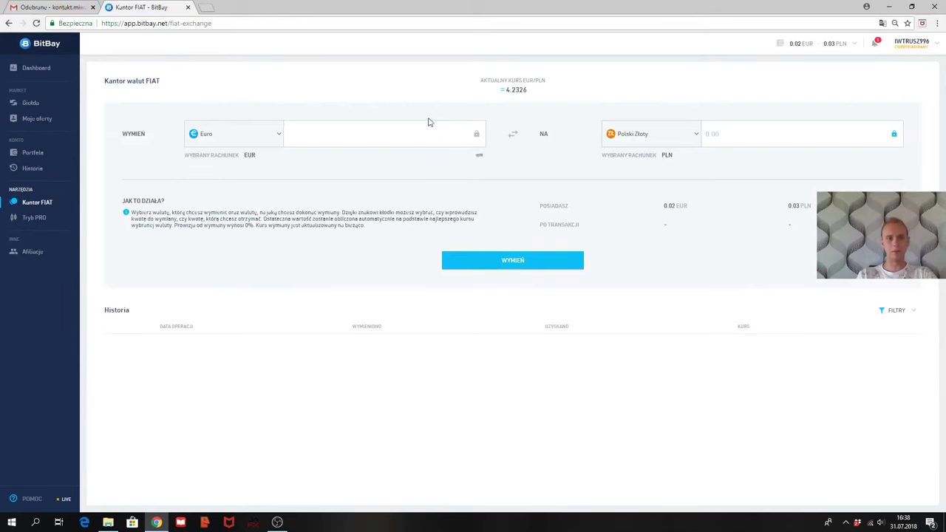
{"action": "left_click", "coordinate": [249, 130]}
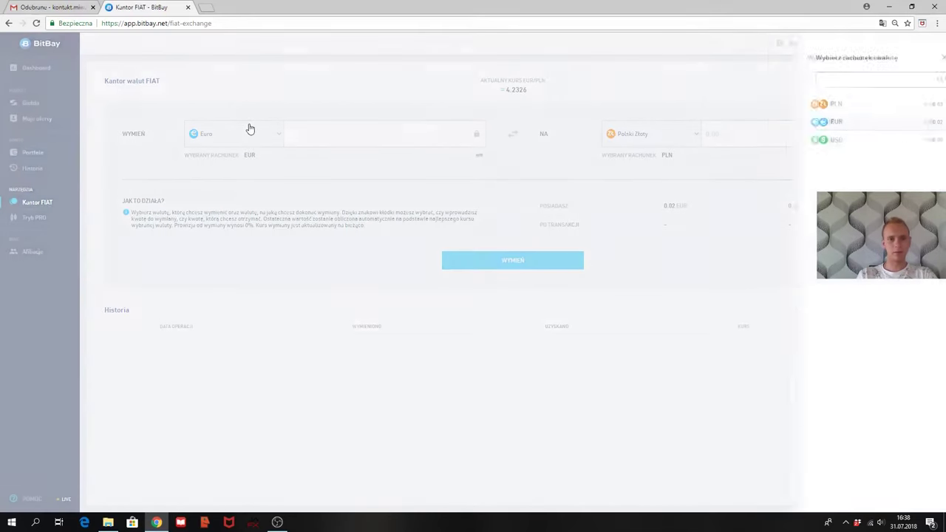
{"action": "left_click", "coordinate": [362, 114]}
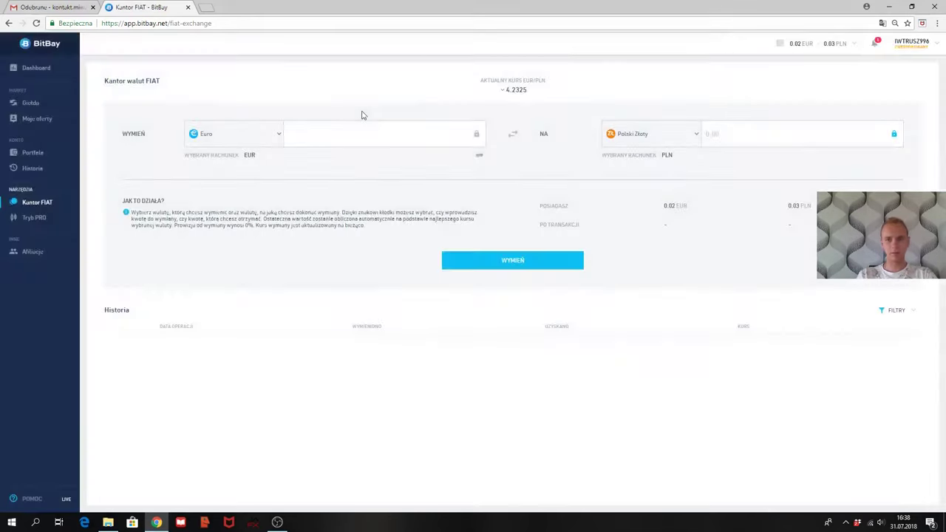
Step: Enter 20 EUR as the amount to exchange into Polish zloty and replace it with the full available EUR balance
{"action": "left_click", "coordinate": [334, 138]}
{"action": "type", "text": "20"}
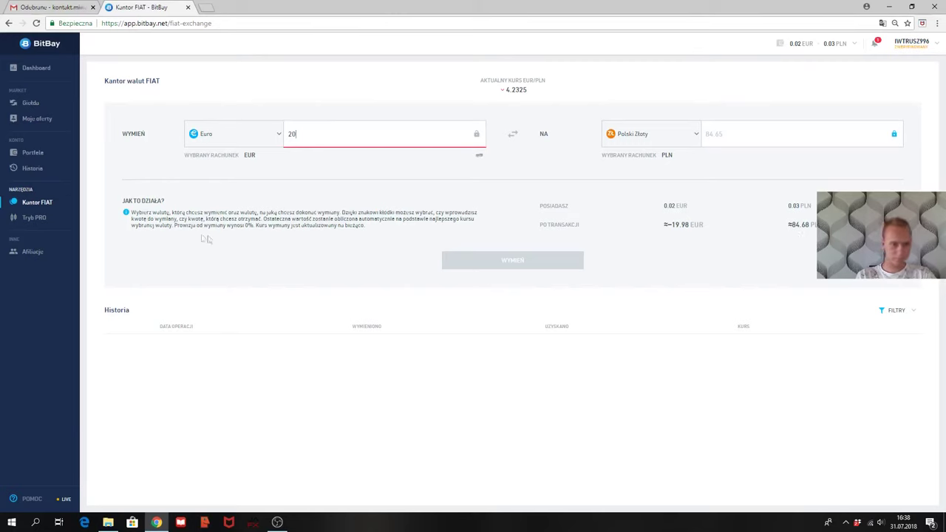
{"action": "left_click", "coordinate": [479, 155]}
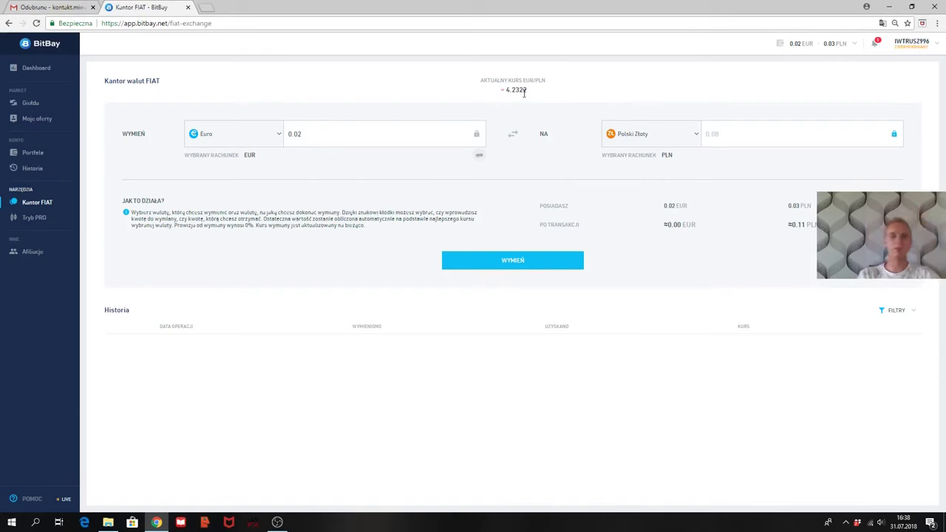
Step: Change the exchange to convert Polish zloty into euro and look at the source currency choices again
{"action": "left_click", "coordinate": [237, 151]}
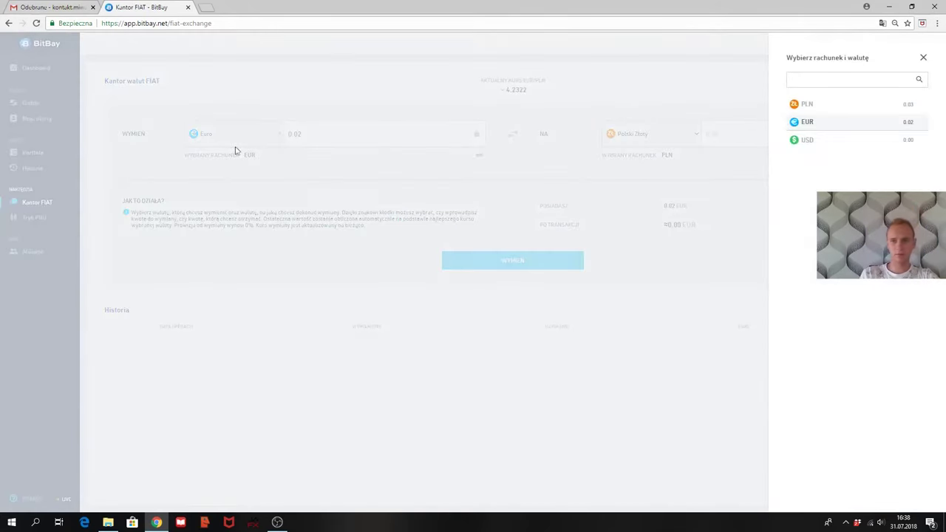
{"action": "left_click", "coordinate": [819, 120]}
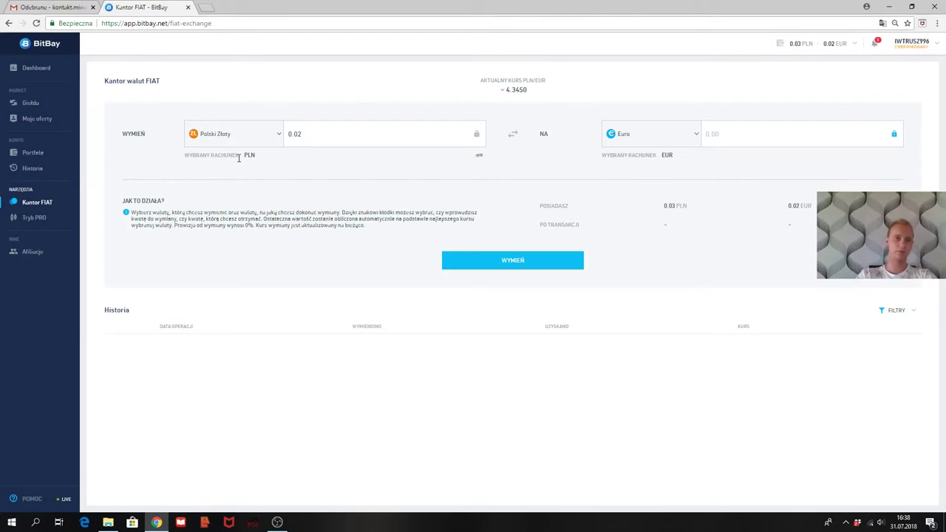
{"action": "left_click", "coordinate": [238, 134]}
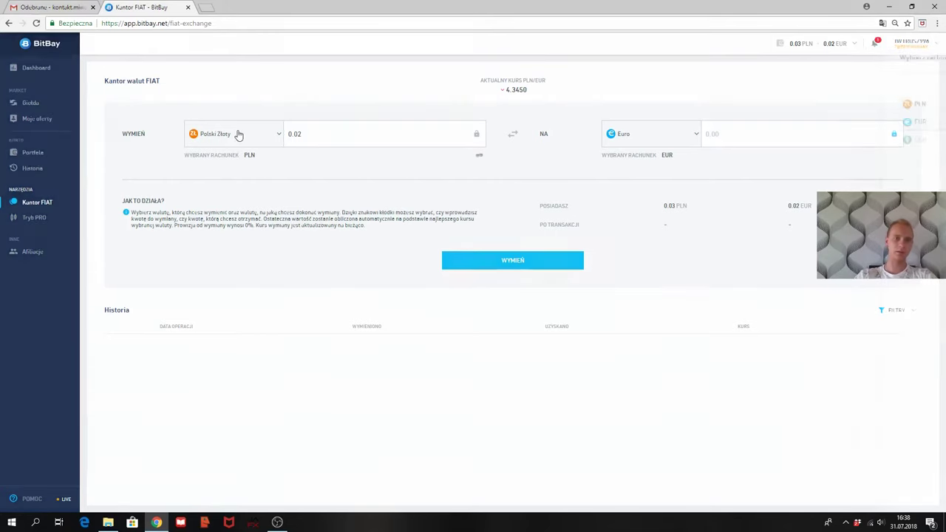
{"action": "left_click", "coordinate": [241, 164]}
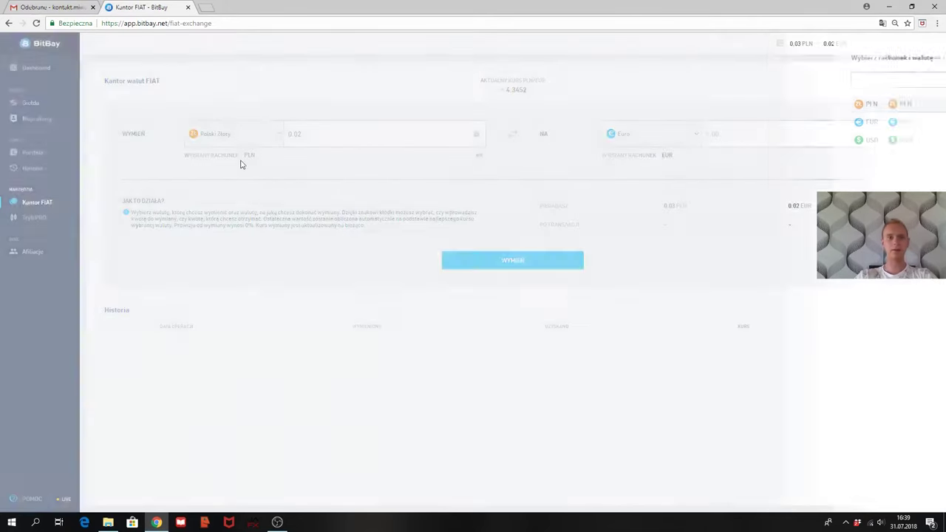